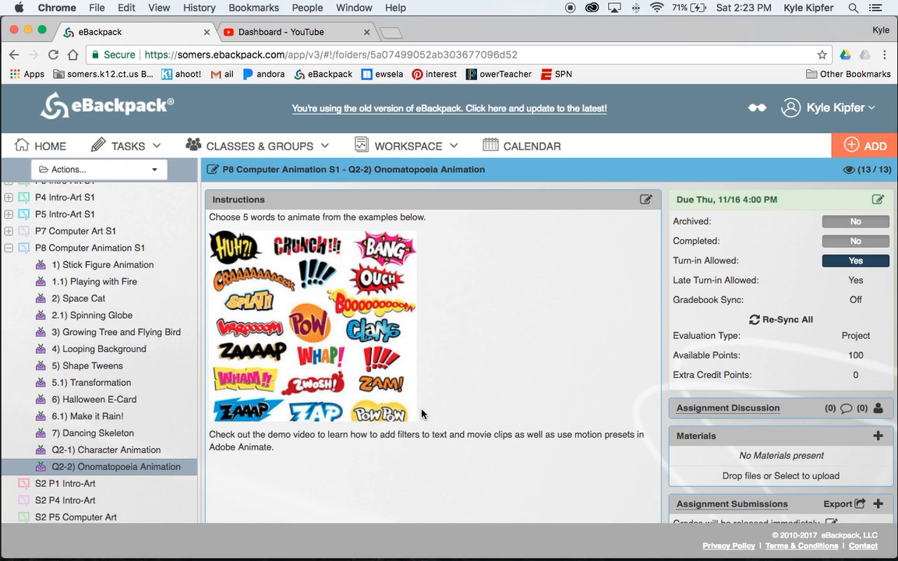
# Switch to Adobe Animate CC 2017 and close the RECOVER_motionpre_text.swf movie preview.
pyautogui.moveTo(533, 547)
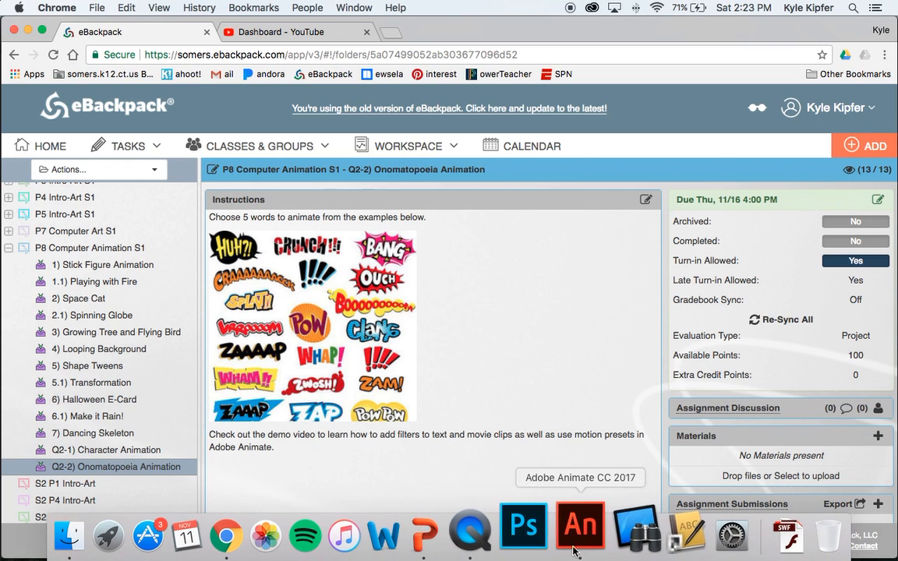
pyautogui.click(581, 541)
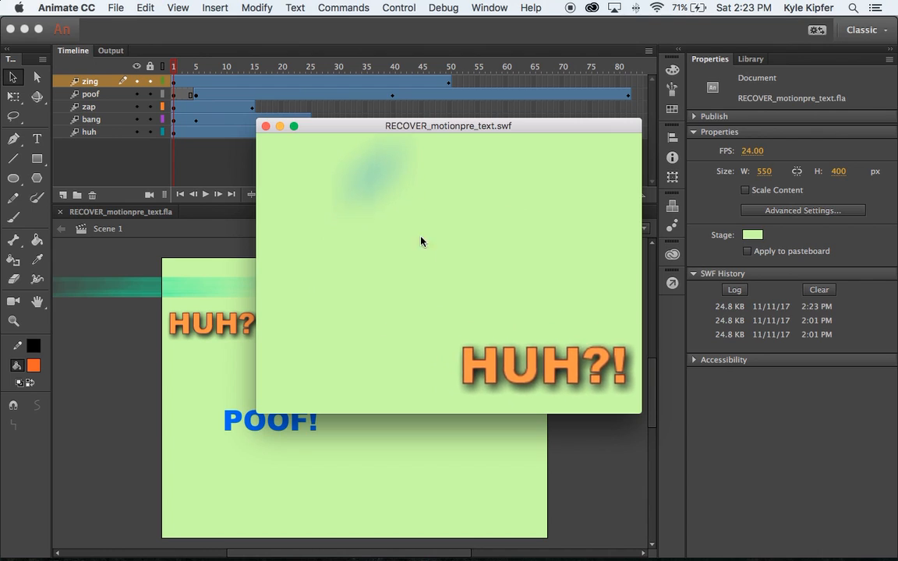
pyautogui.click(266, 126)
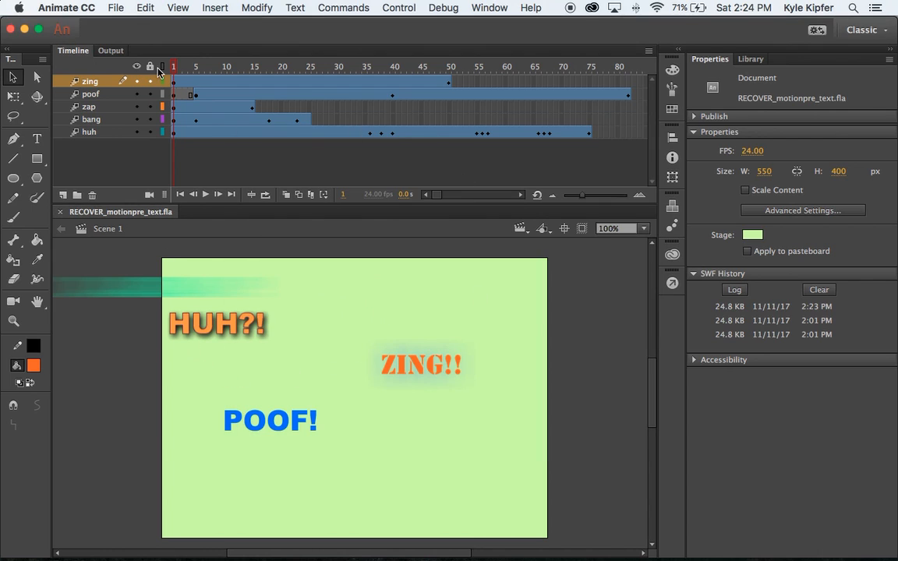
# Create a new ActionScript 3.0 document of 550 × 400 px at 24 fps.
pyautogui.moveTo(175, 70); pyautogui.dragTo(134, 62)
pyautogui.click(116, 7)
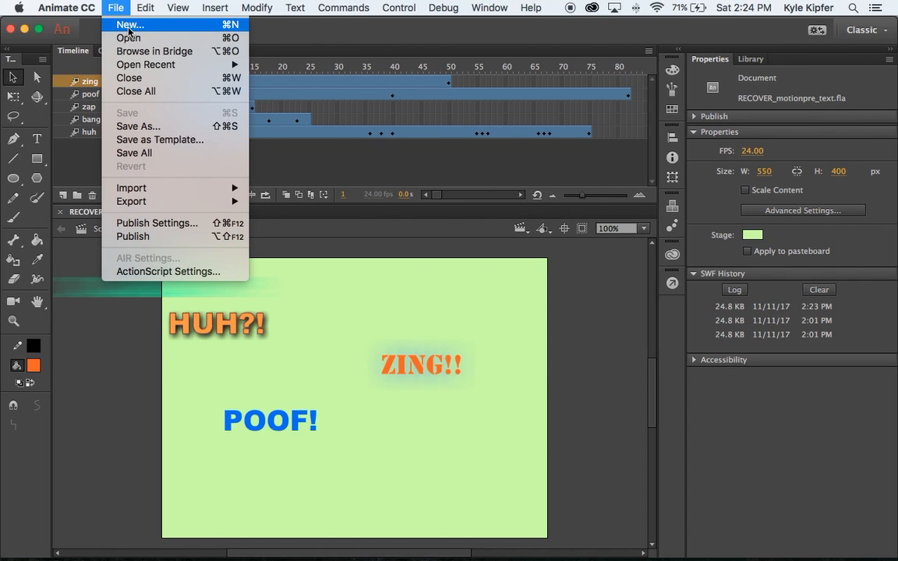
pyautogui.click(129, 31)
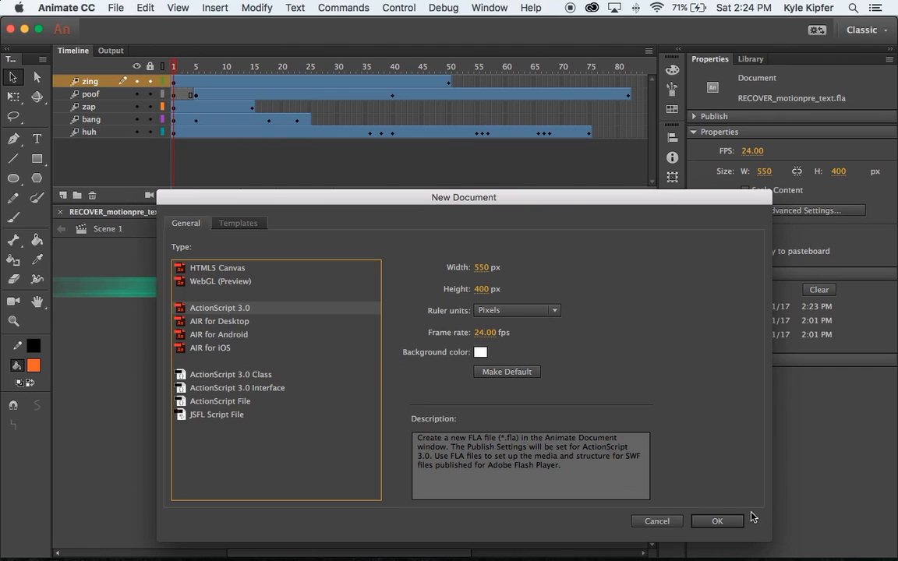
pyautogui.click(723, 520)
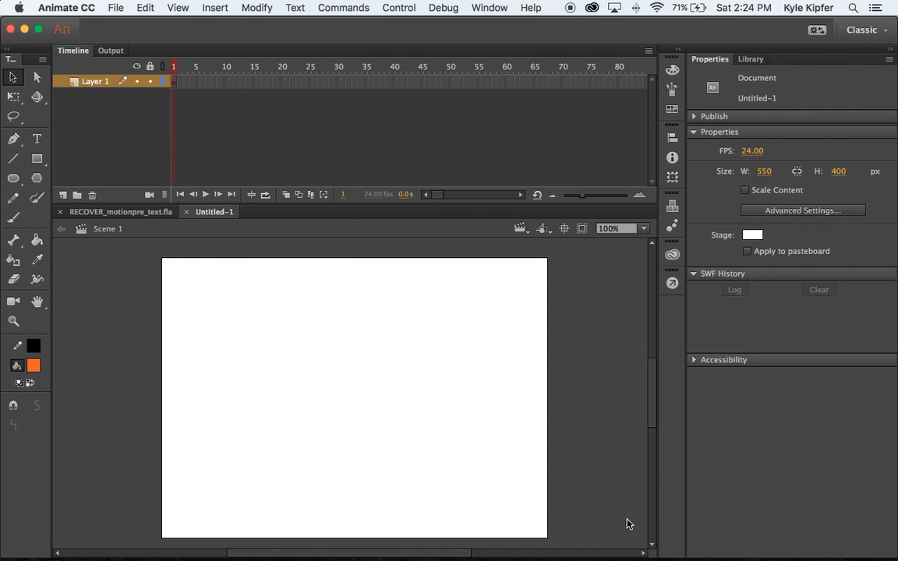
# Rename Layer 1 as huh.
pyautogui.doubleClick(93, 82)
pyautogui.write('huh')
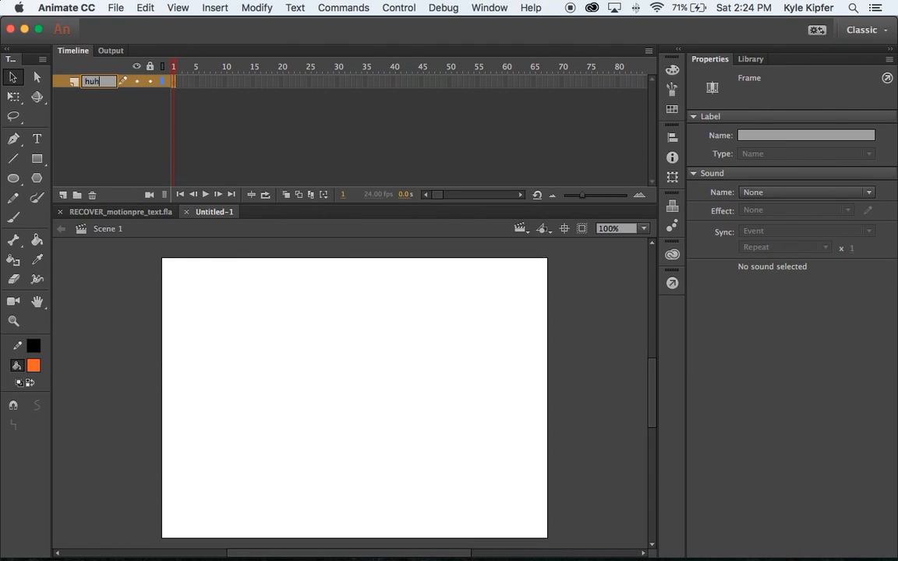
pyautogui.press('Return')
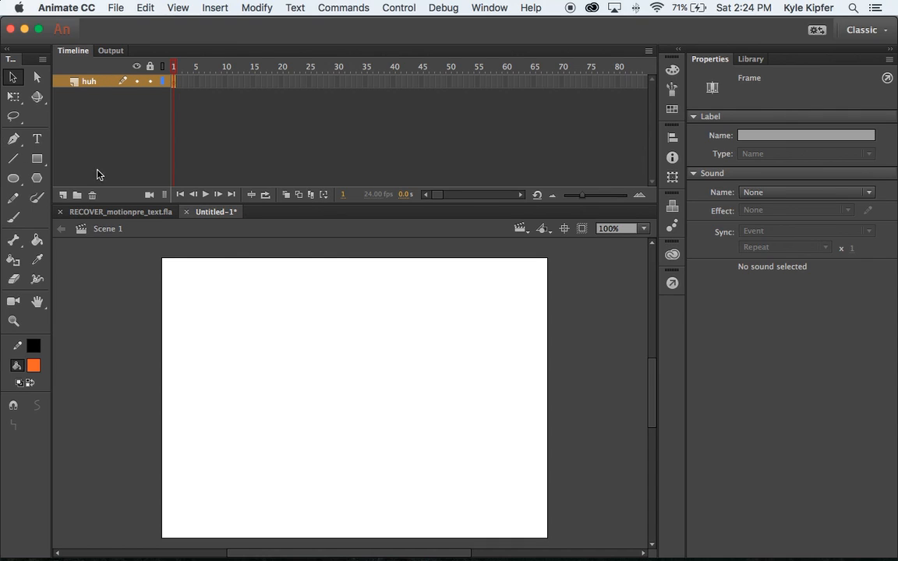
# Add a static text box in the upper-left area of the stage containing "HUH!?".
pyautogui.click(43, 139)
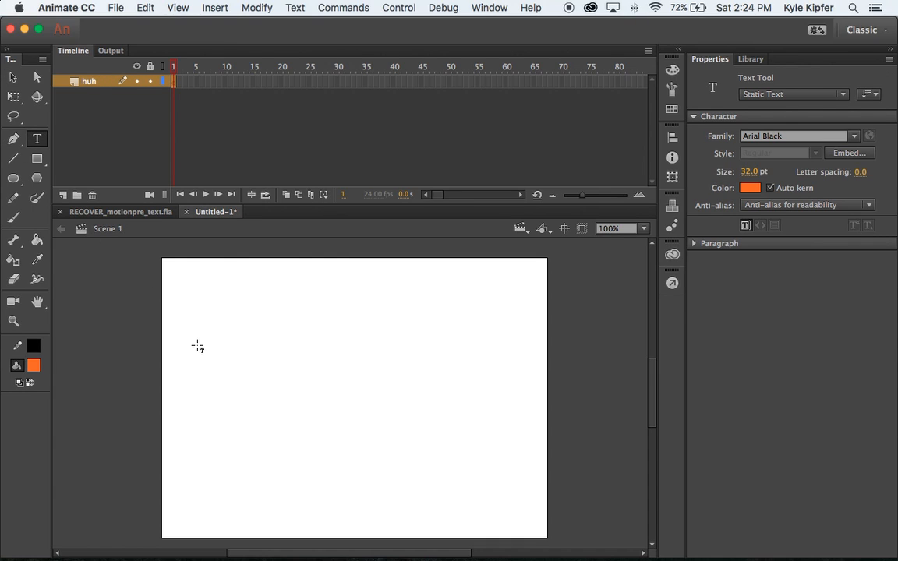
pyautogui.moveTo(183, 295); pyautogui.dragTo(327, 390)
pyautogui.write('HUH')
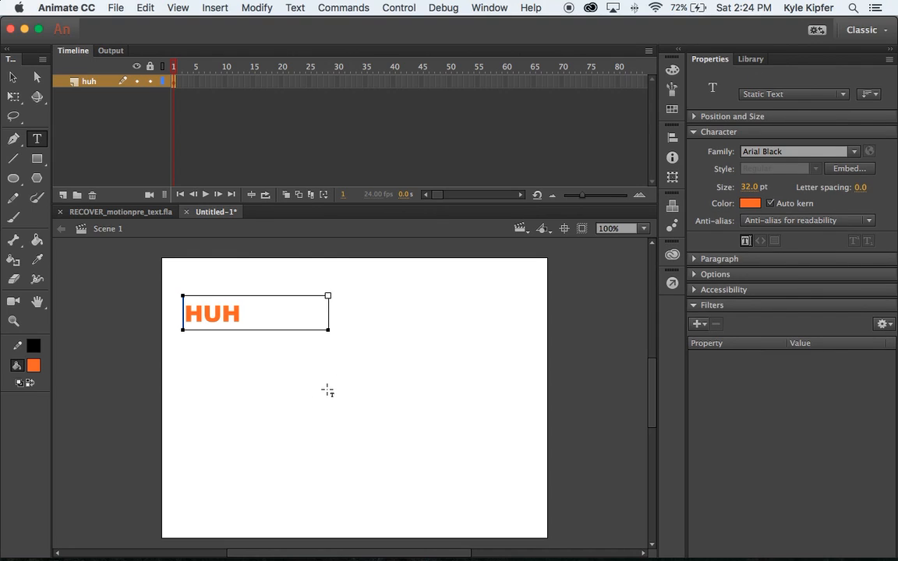
pyautogui.write('!?')
# Format the whole HUH!? text in Bauhaus 93 at 48 pt.
pyautogui.moveTo(273, 312); pyautogui.dragTo(151, 328)
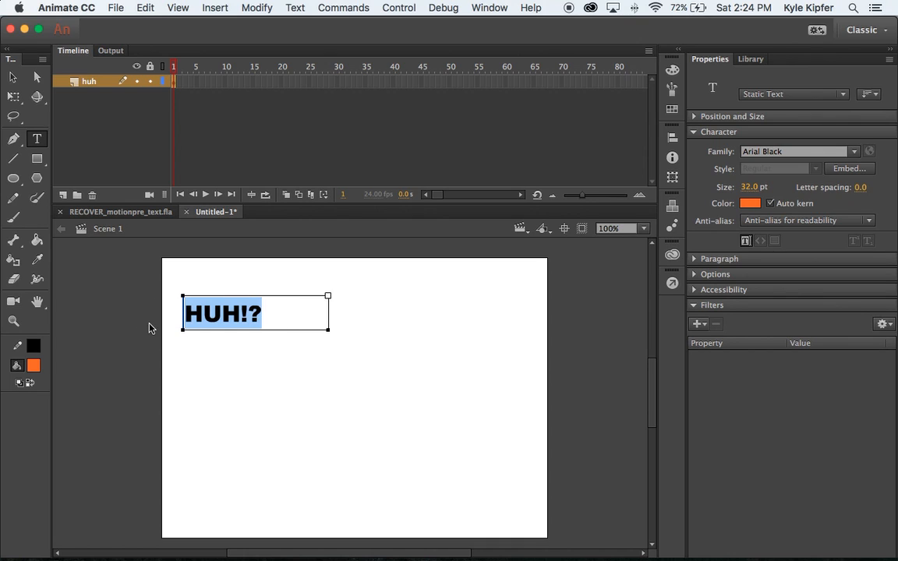
pyautogui.click(854, 152)
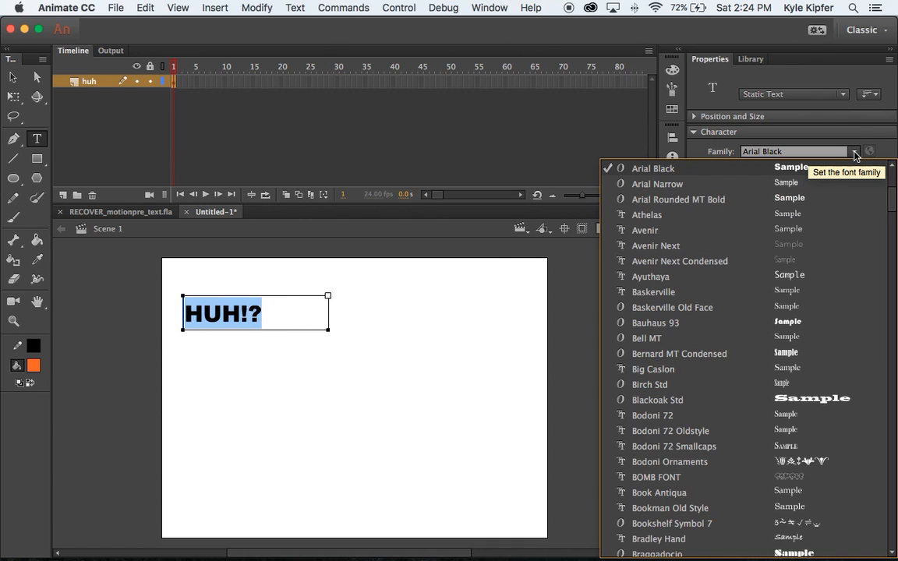
pyautogui.click(738, 327)
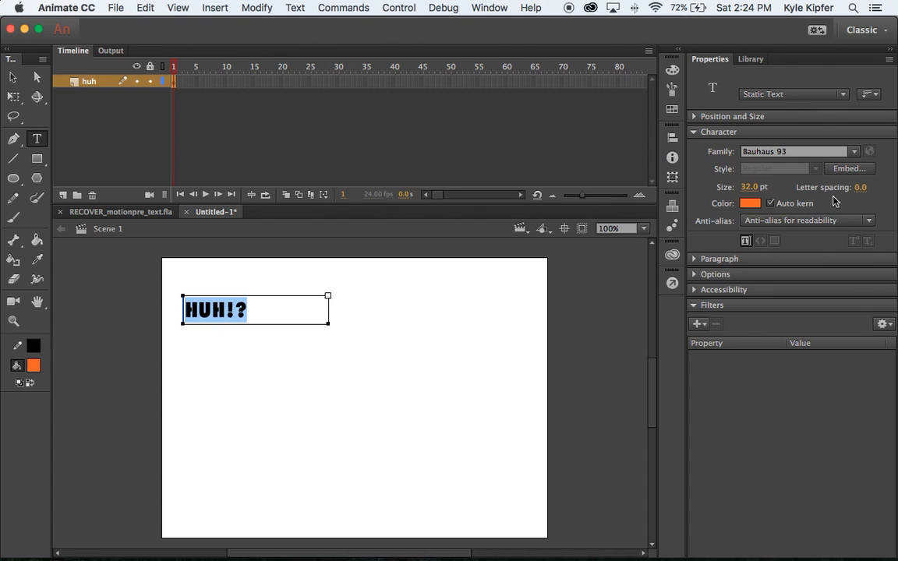
pyautogui.moveTo(751, 188); pyautogui.dragTo(764, 190)
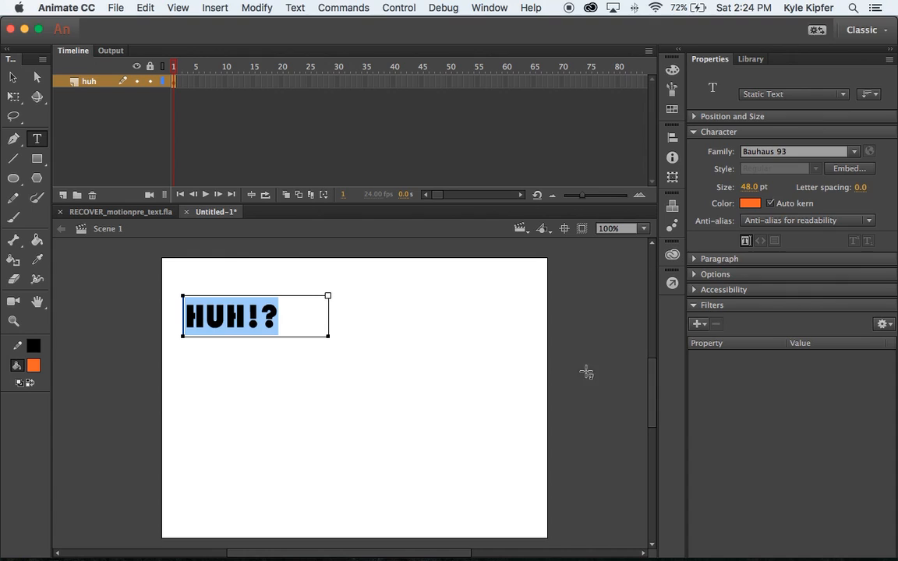
# Add a Drop Shadow filter to the HUH!? text with 14 px blur, a 142° angle and 4 px distance.
pyautogui.click(699, 324)
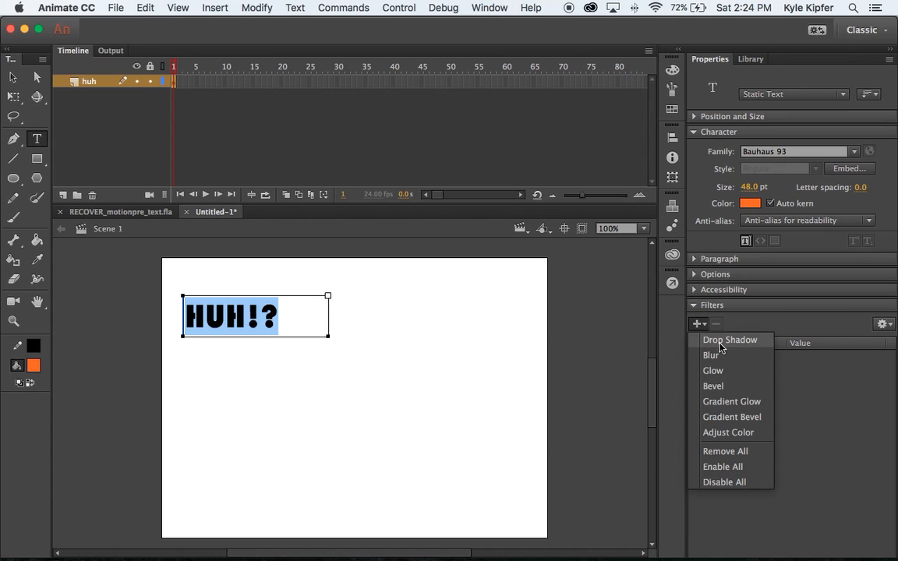
pyautogui.click(720, 343)
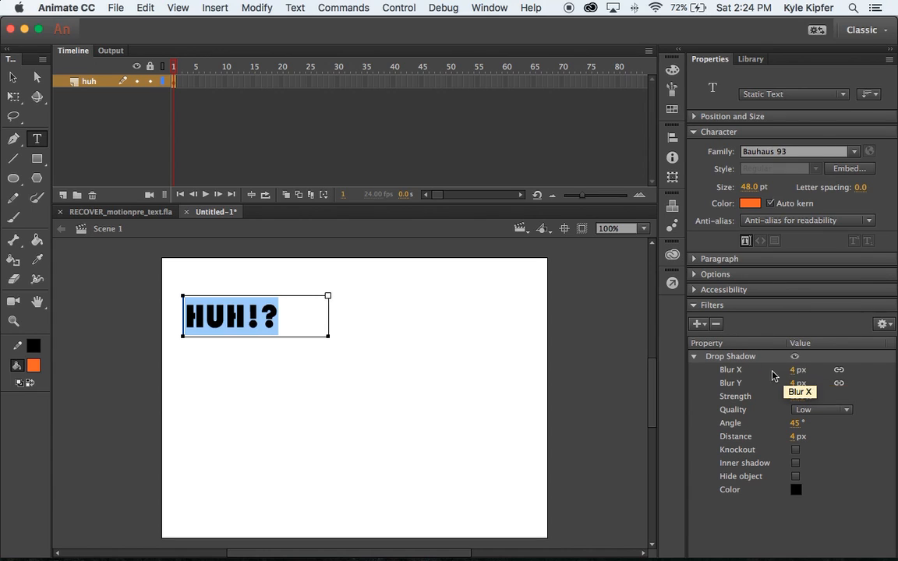
pyautogui.click(13, 76)
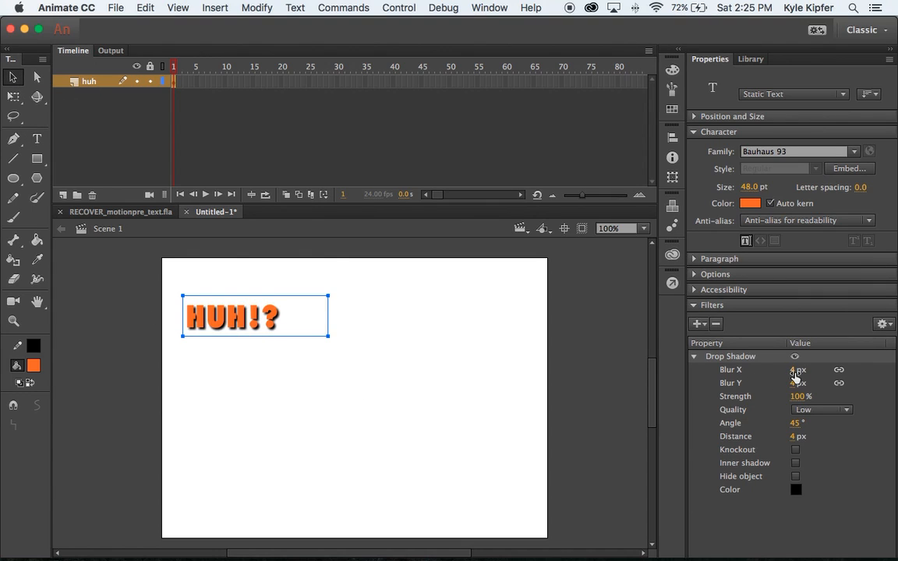
pyautogui.moveTo(795, 374)
pyautogui.mouseDown()
pyautogui.moveTo(815, 377)
pyautogui.moveTo(803, 379)
pyautogui.mouseUp()
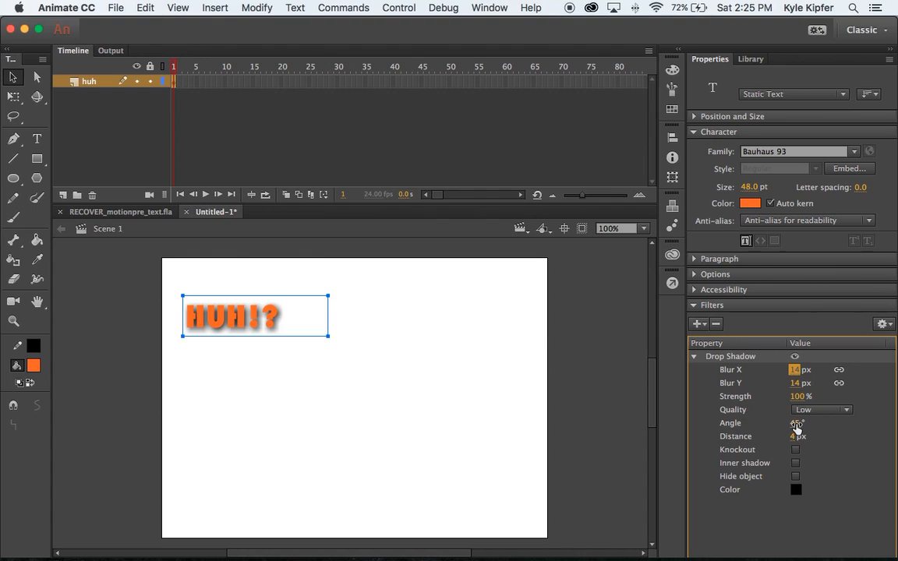
pyautogui.moveTo(796, 426); pyautogui.dragTo(862, 423)
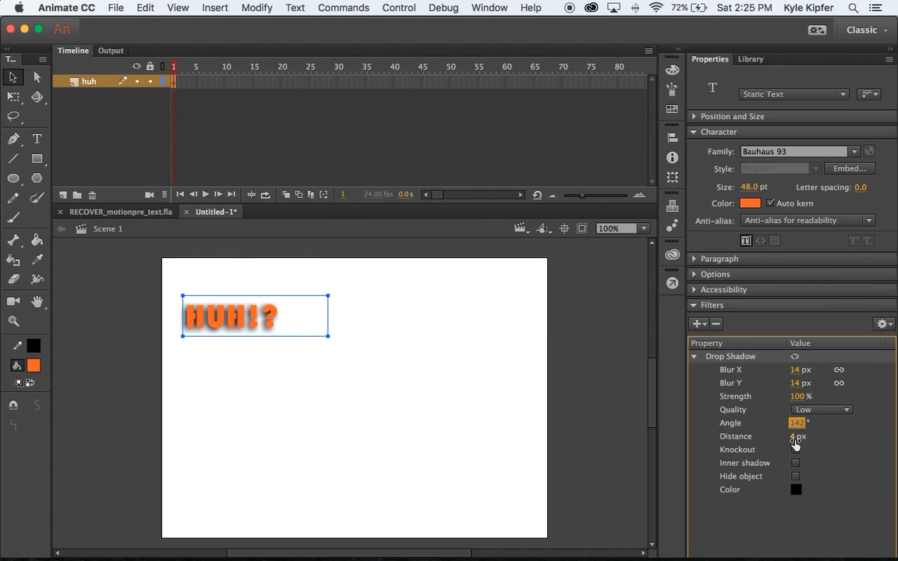
pyautogui.moveTo(794, 436)
pyautogui.mouseDown()
pyautogui.moveTo(812, 440)
pyautogui.moveTo(798, 444)
pyautogui.mouseUp()
pyautogui.click(413, 370)
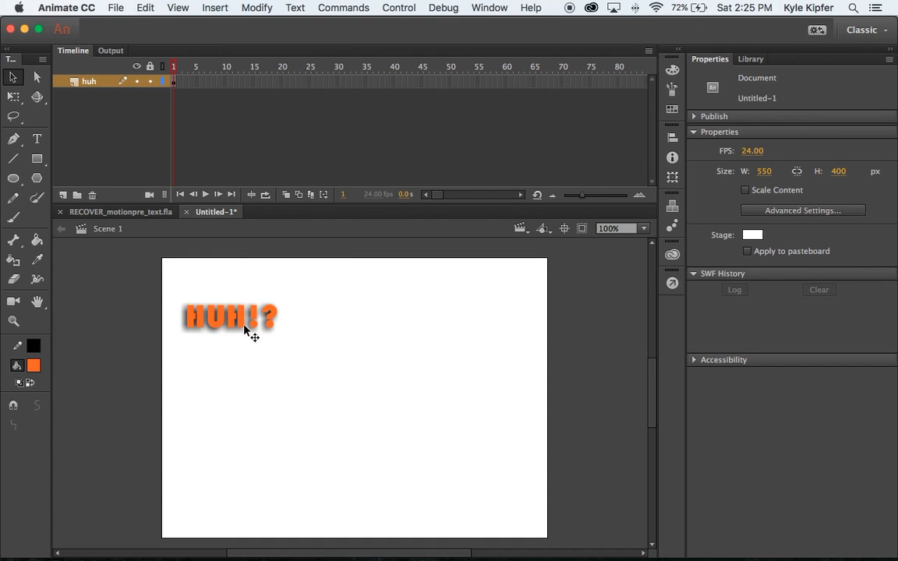
# Try a Bevel filter with adjusted blur on the HUH!? text and remove it, keeping the drop shadow.
pyautogui.click(216, 328)
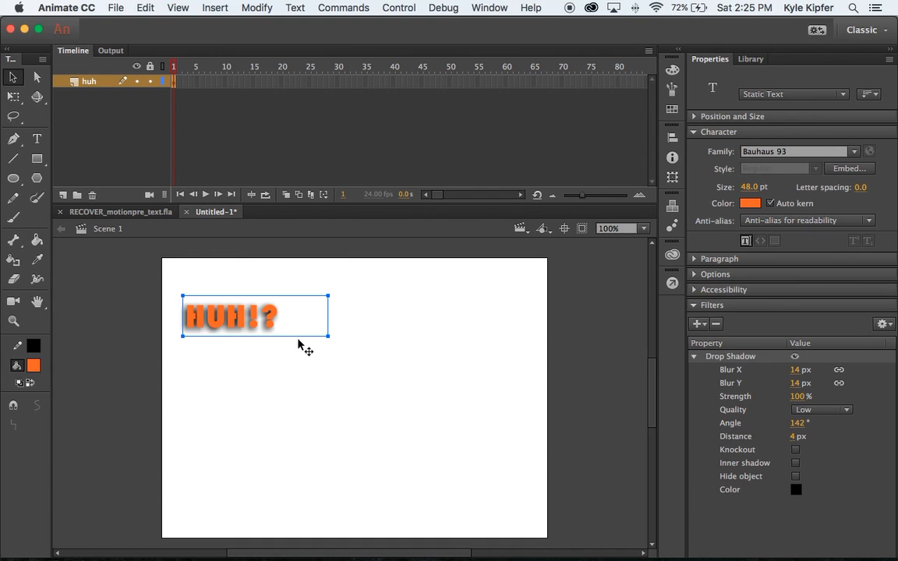
pyautogui.click(706, 326)
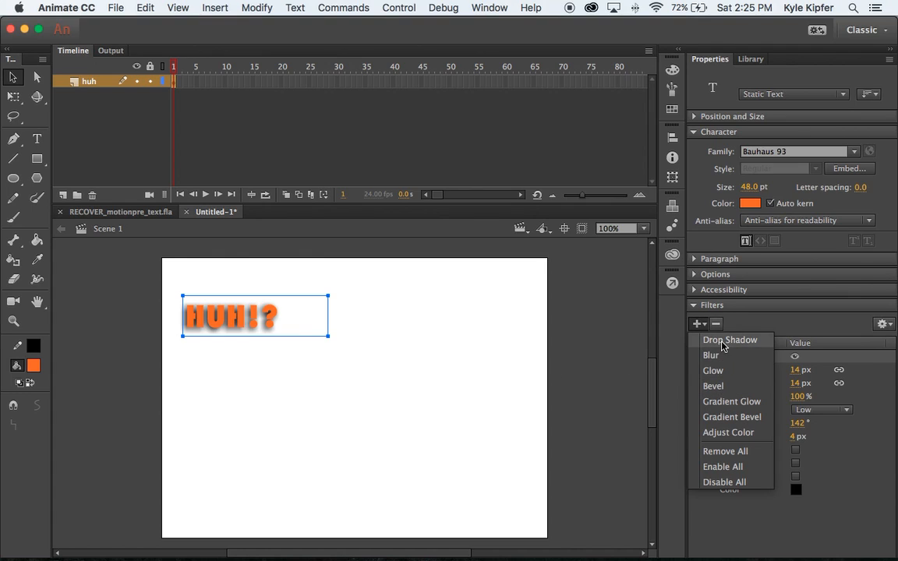
pyautogui.click(725, 386)
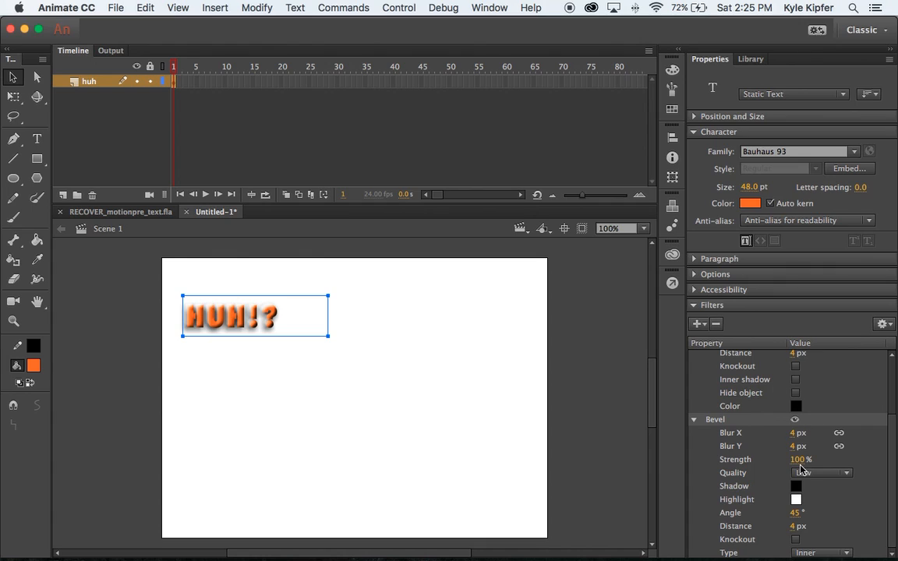
pyautogui.scroll(3, 805, 389)
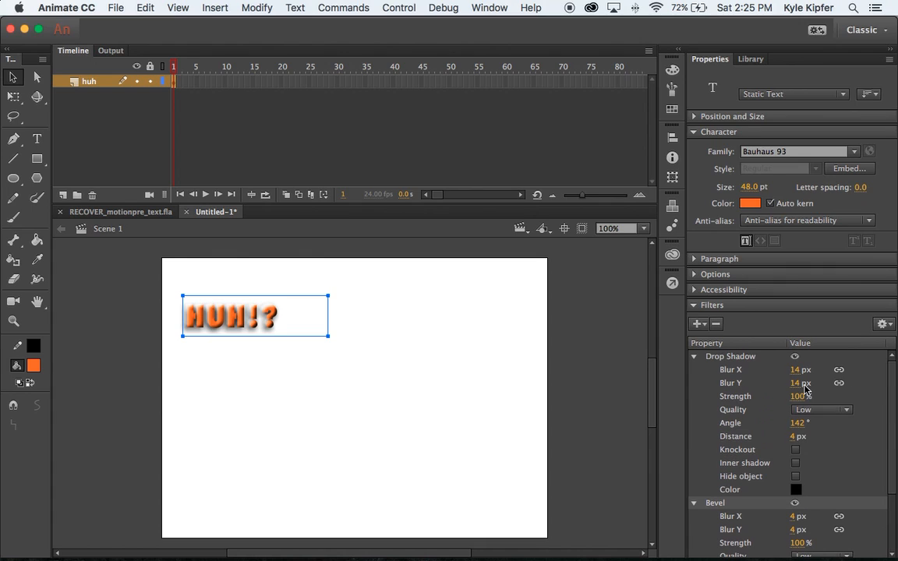
pyautogui.click(693, 356)
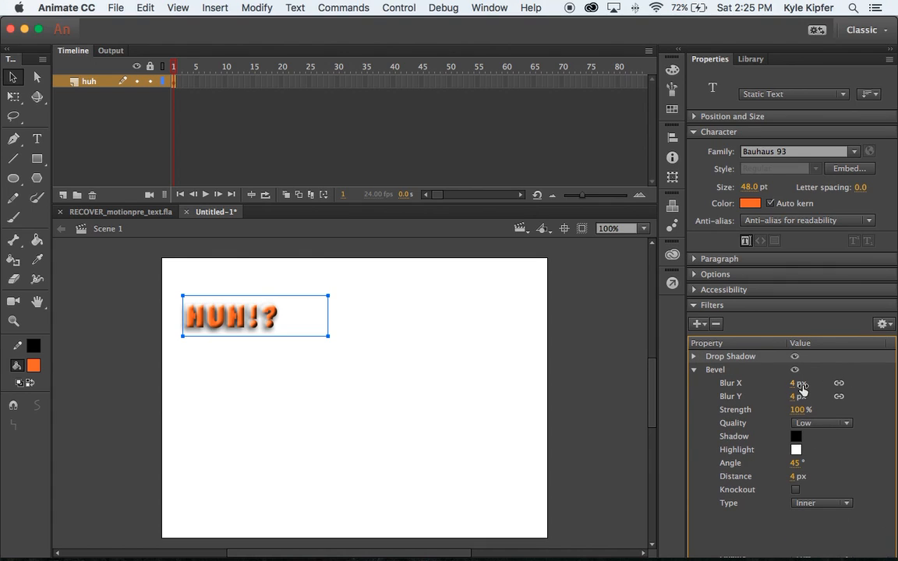
pyautogui.moveTo(802, 386); pyautogui.dragTo(779, 389)
pyautogui.click(716, 370)
pyautogui.click(716, 325)
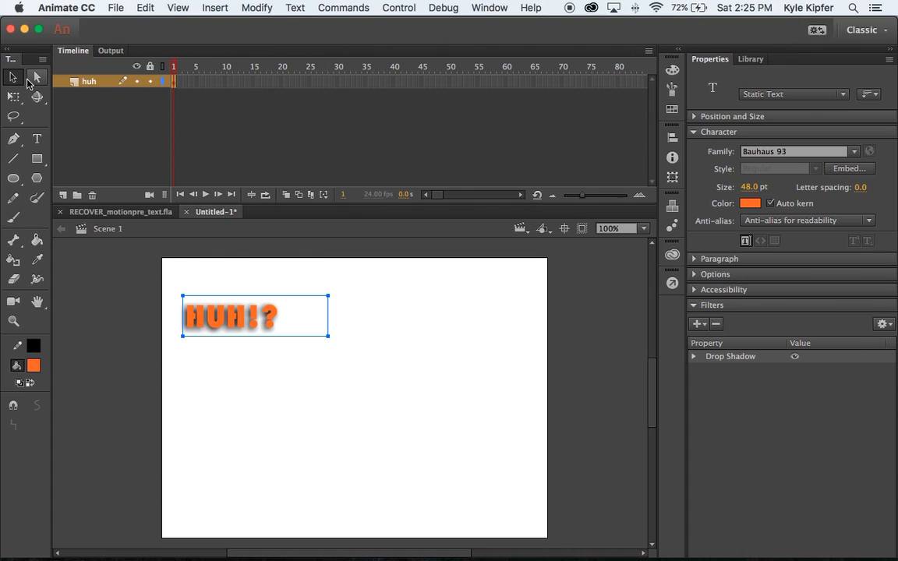
pyautogui.click(148, 363)
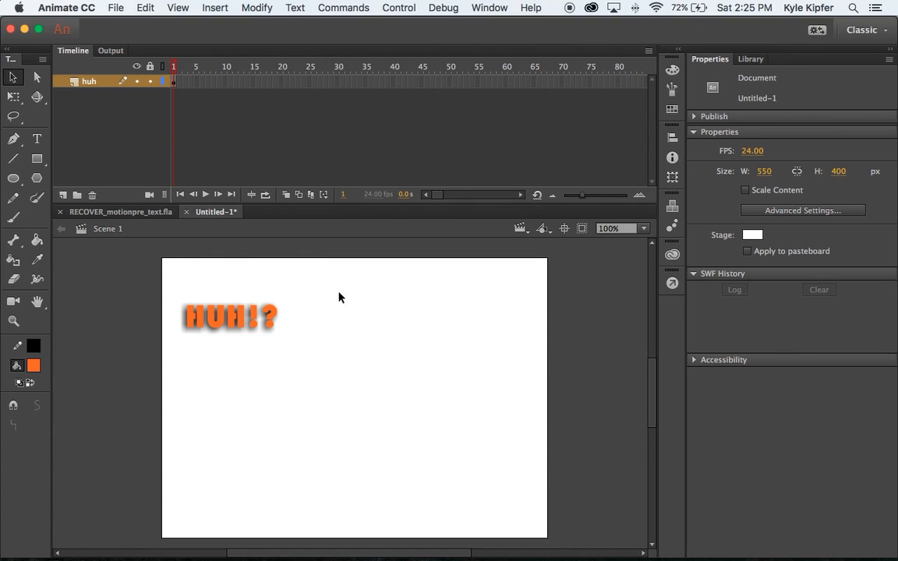
# Convert the HUH!? text to a Movie Clip symbol named huh.
pyautogui.click(239, 320)
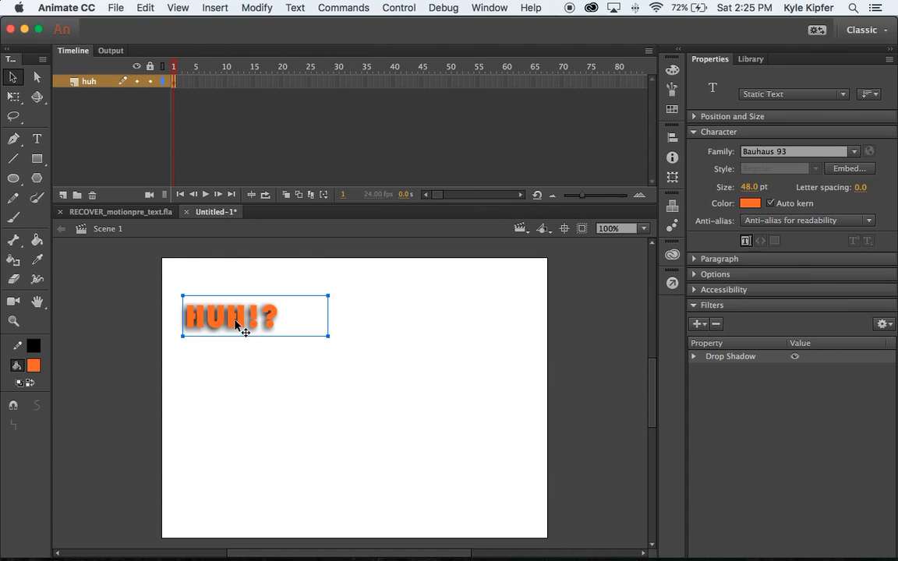
pyautogui.press('F8')
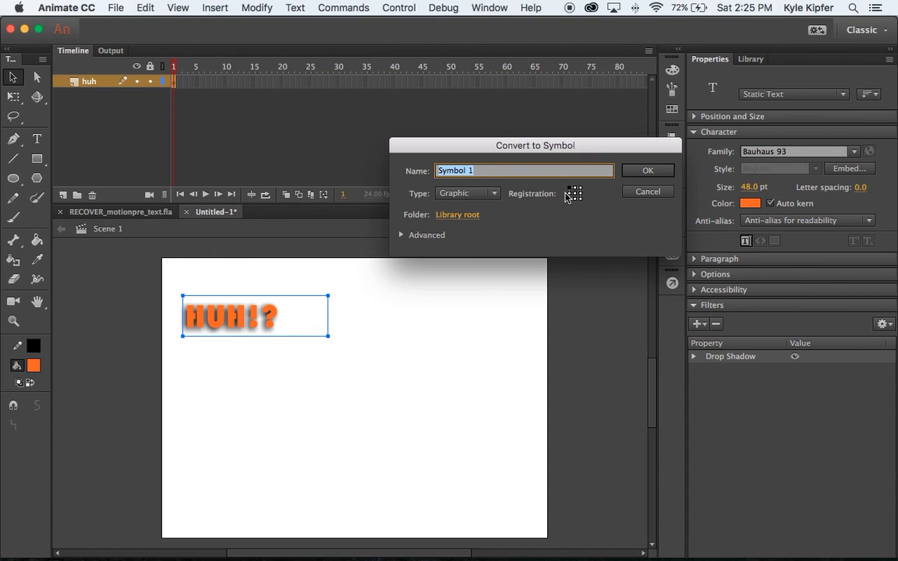
pyautogui.click(493, 193)
pyautogui.click(471, 206)
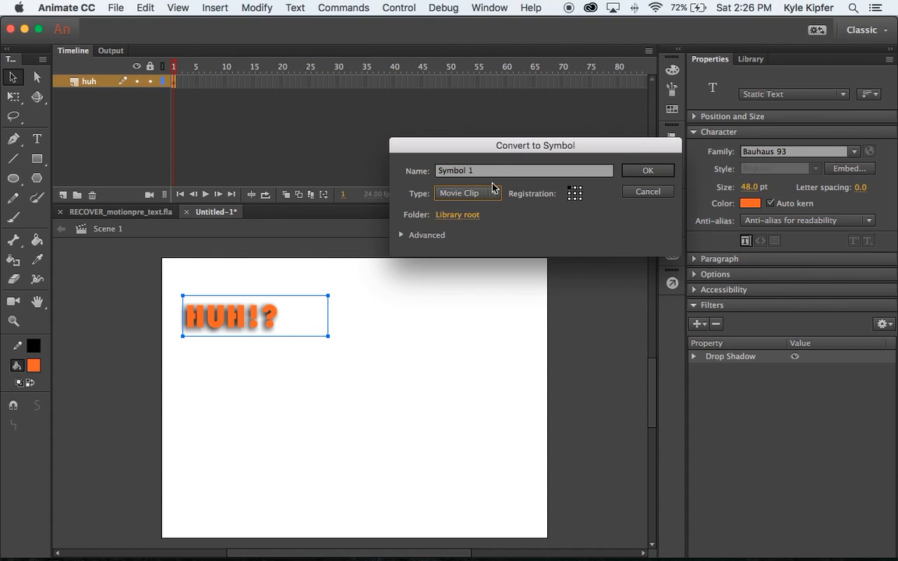
pyautogui.click(455, 173)
pyautogui.write('huh')
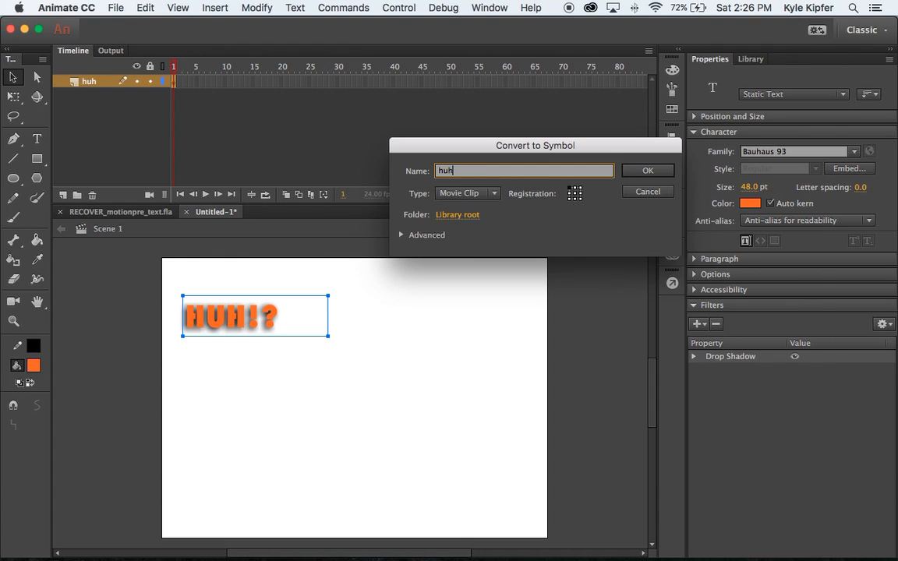
pyautogui.press('Return')
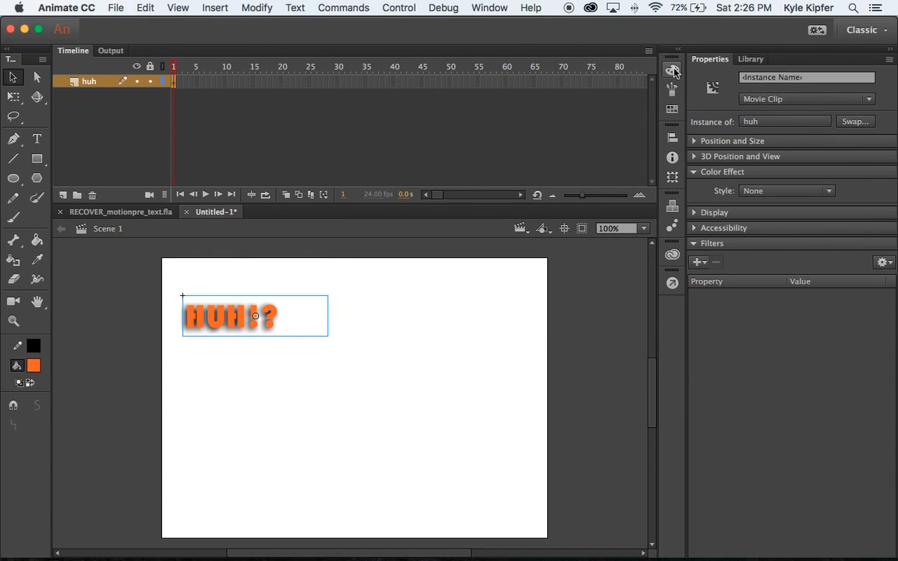
# Preview the default motion presets and apply bounce-in-3D to the HUH!? movie clip.
pyautogui.click(673, 230)
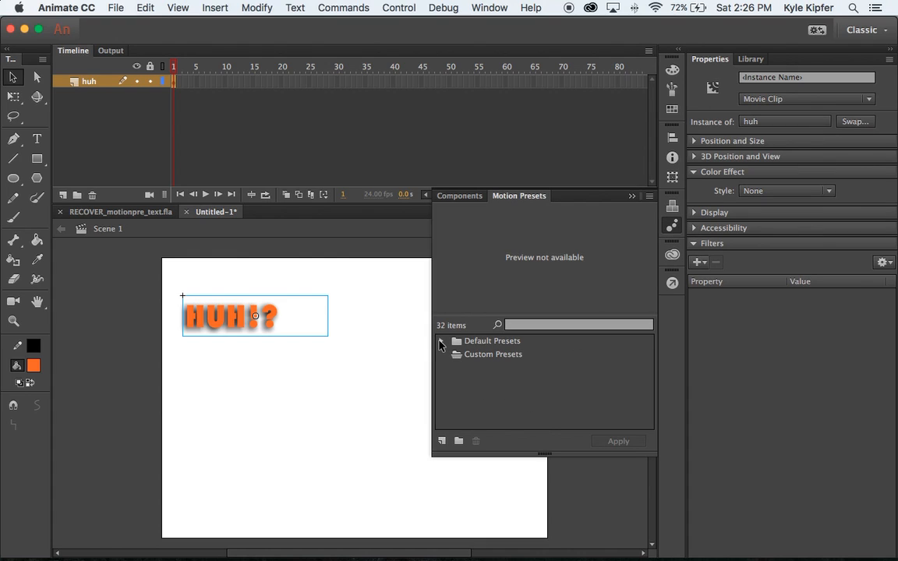
pyautogui.click(441, 342)
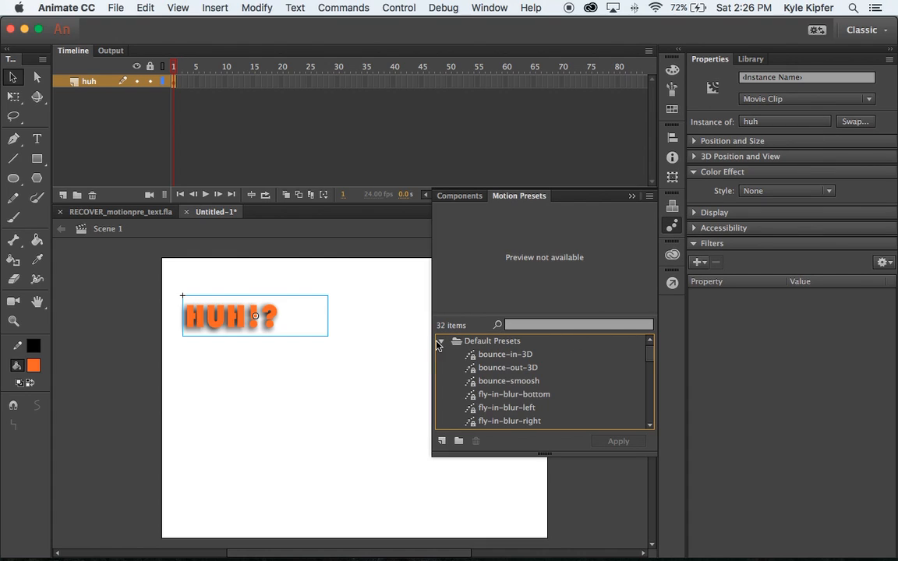
pyautogui.click(521, 354)
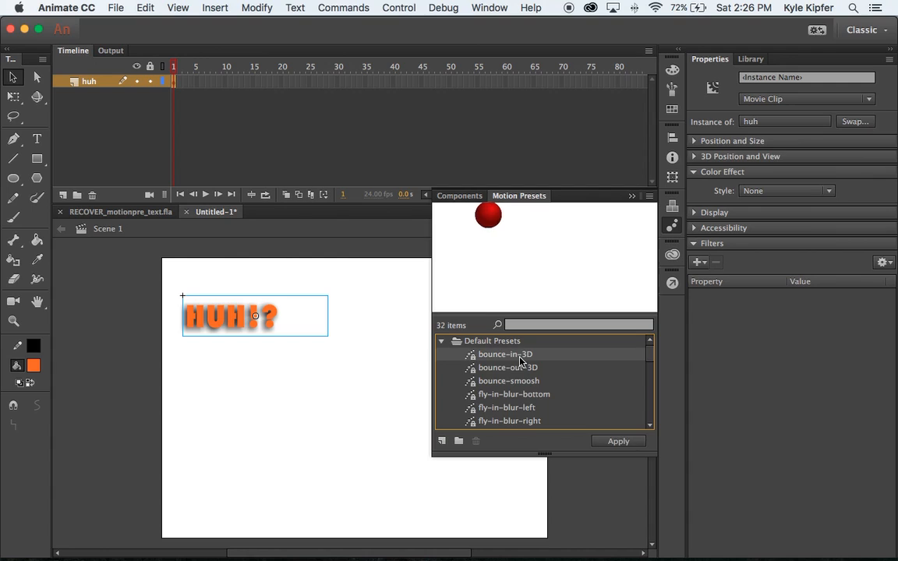
pyautogui.scroll(-8, 521, 360)
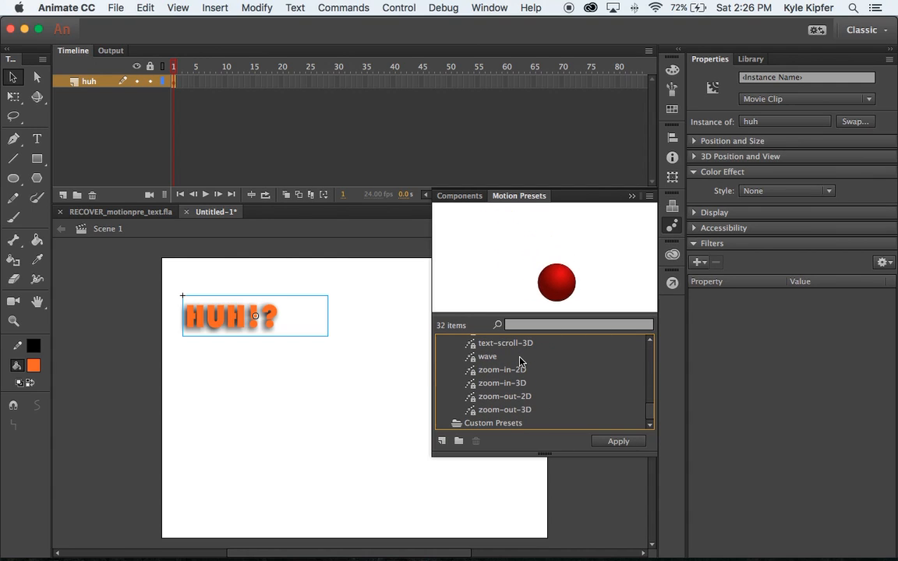
pyautogui.scroll(7, 521, 360)
pyautogui.scroll(3, 521, 360)
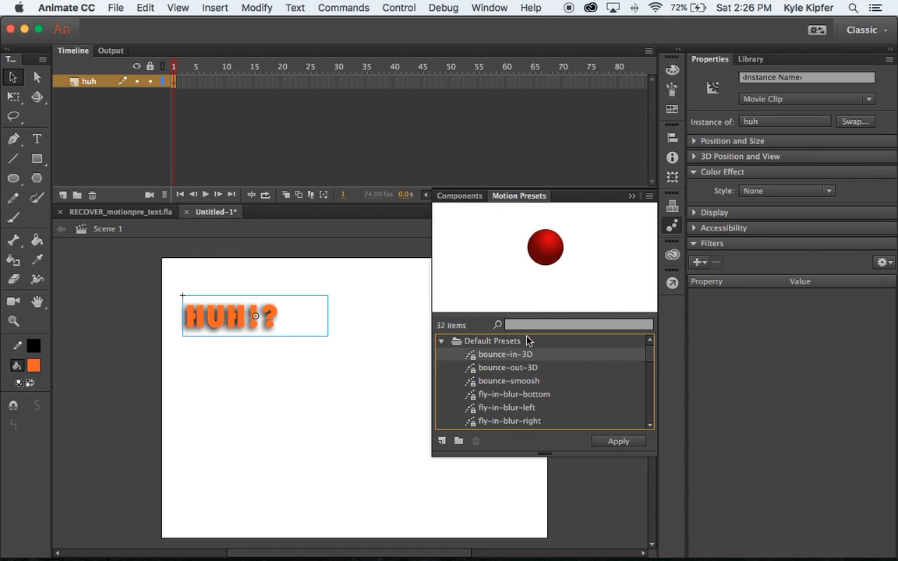
pyautogui.click(535, 369)
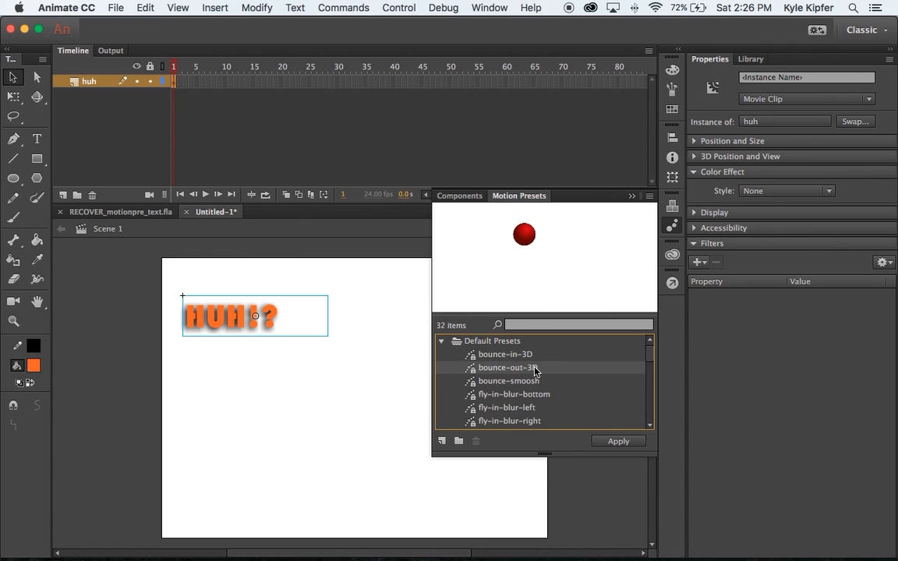
pyautogui.click(528, 355)
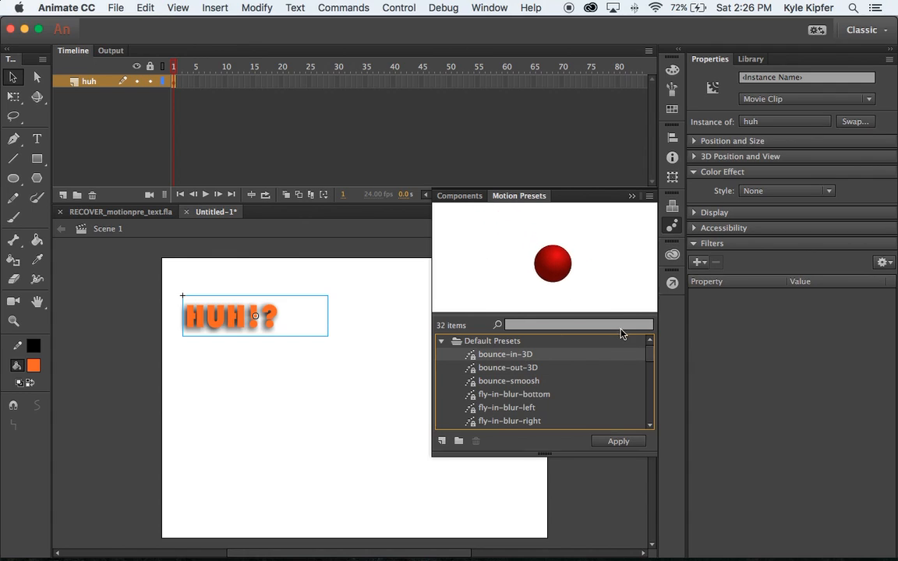
pyautogui.click(618, 441)
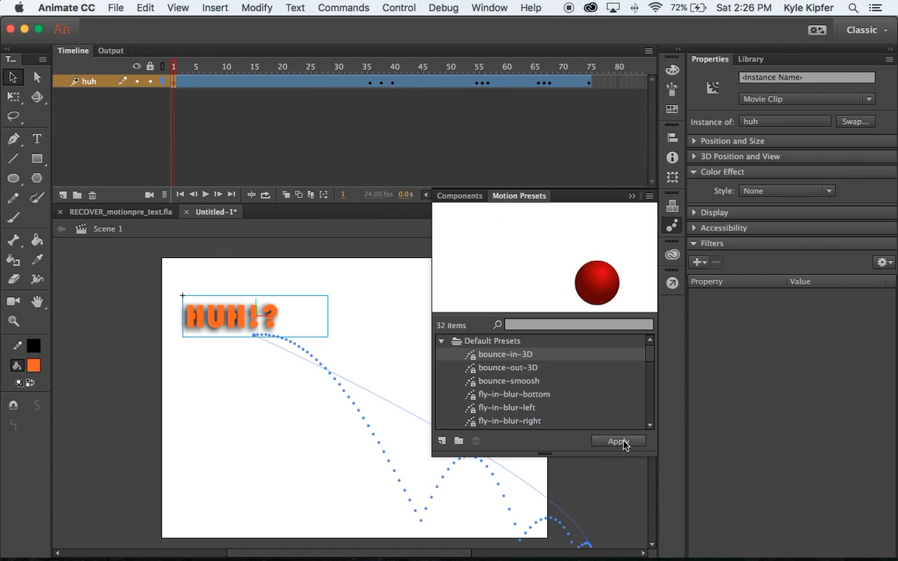
pyautogui.click(631, 196)
# Check the bounce motion path and the HUH!? text's placement at the start of the tween and at frame 75.
pyautogui.scroll(-3, 367, 374)
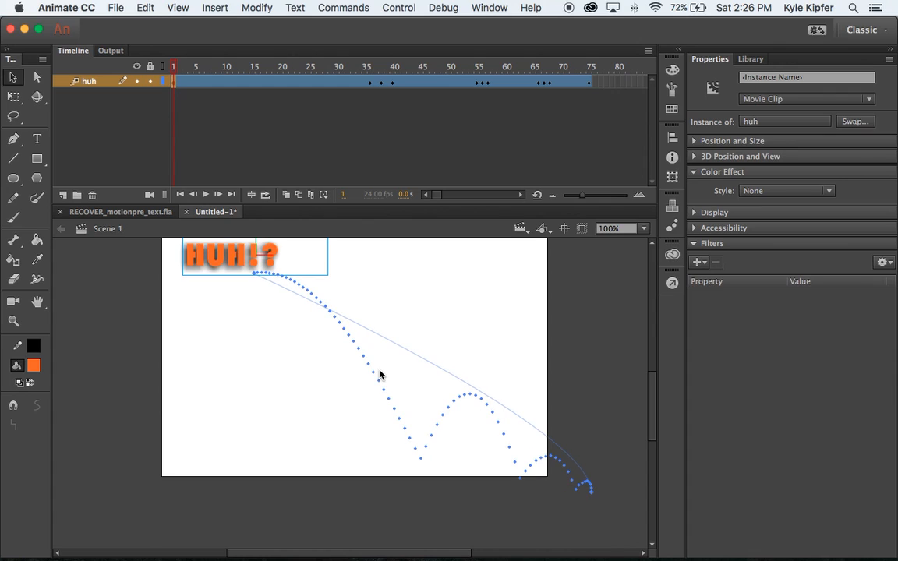
pyautogui.scroll(2, 519, 400)
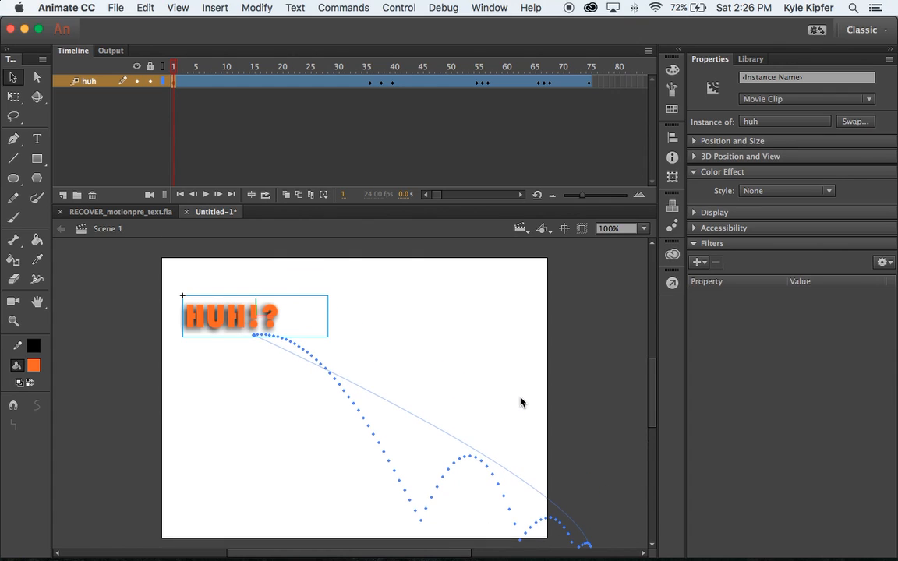
pyautogui.click(189, 81)
pyautogui.click(174, 81)
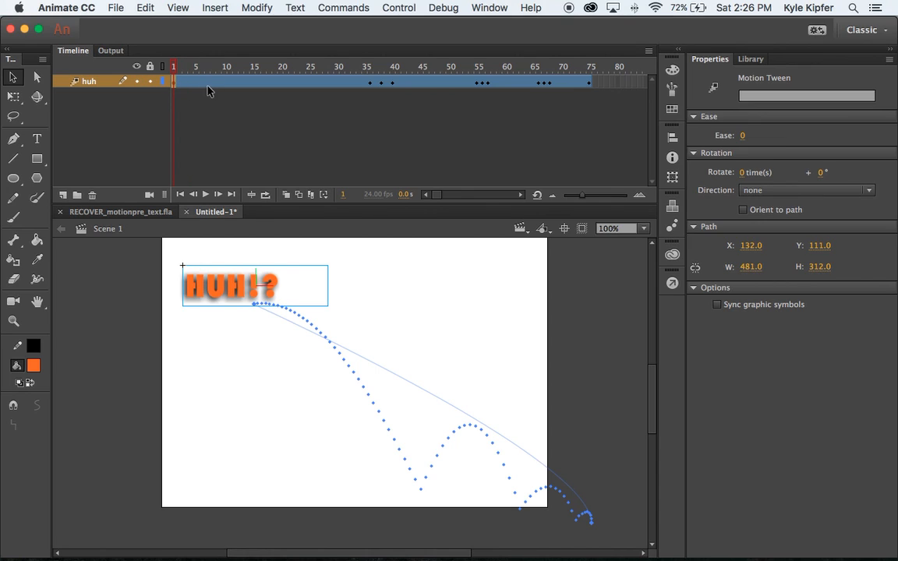
pyautogui.click(14, 98)
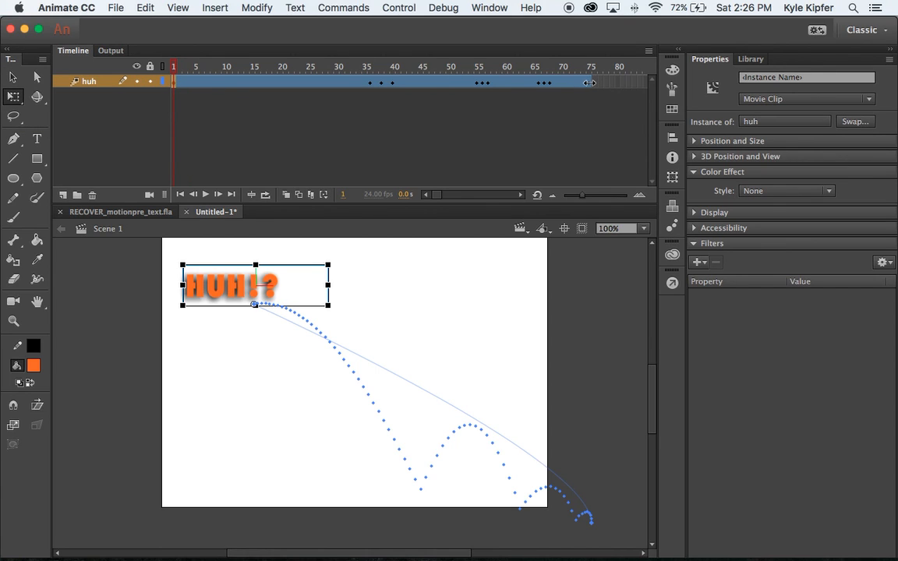
pyautogui.click(589, 82)
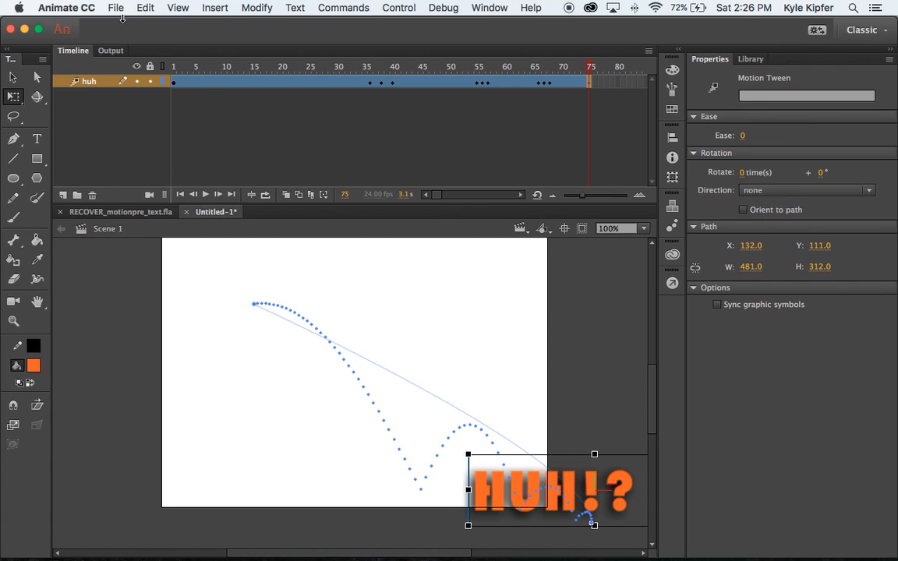
pyautogui.click(183, 81)
pyautogui.click(178, 82)
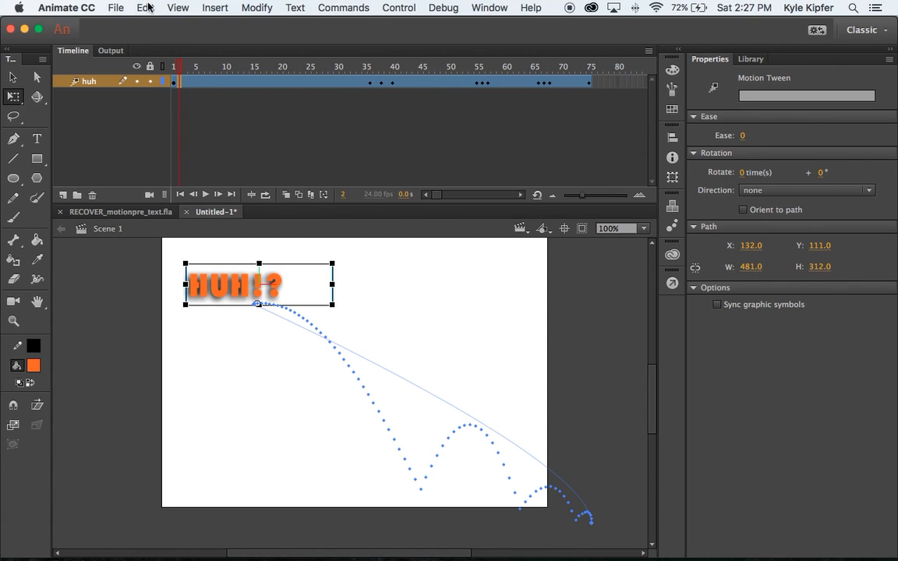
# Scale down and reposition the HUH!? text together with its motion path to fit inside the stage, and test the movie.
pyautogui.click(146, 7)
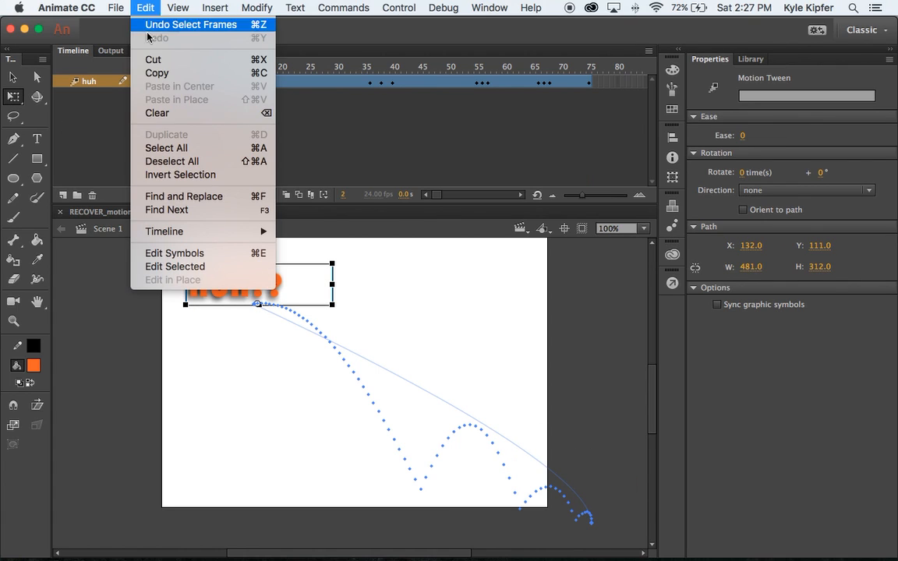
pyautogui.click(184, 149)
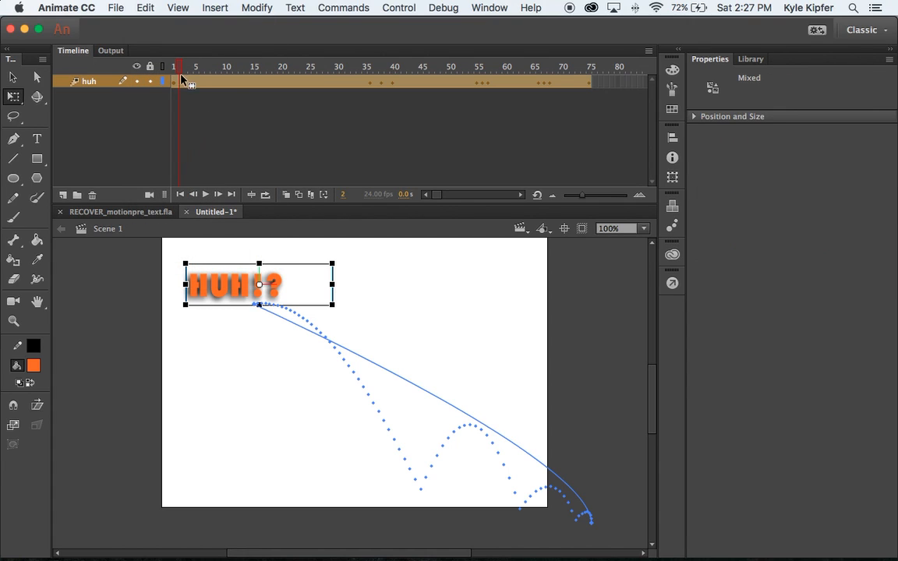
pyautogui.click(13, 77)
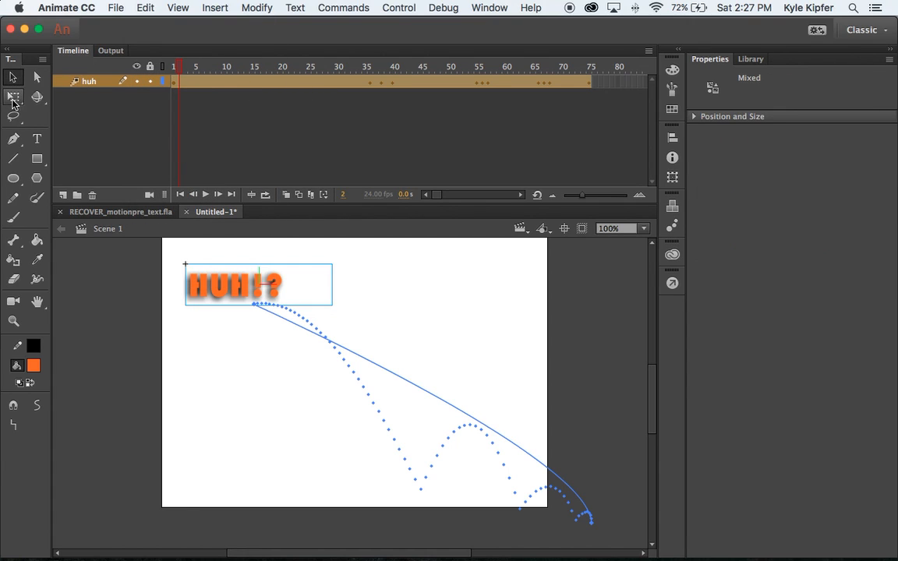
pyautogui.click(13, 96)
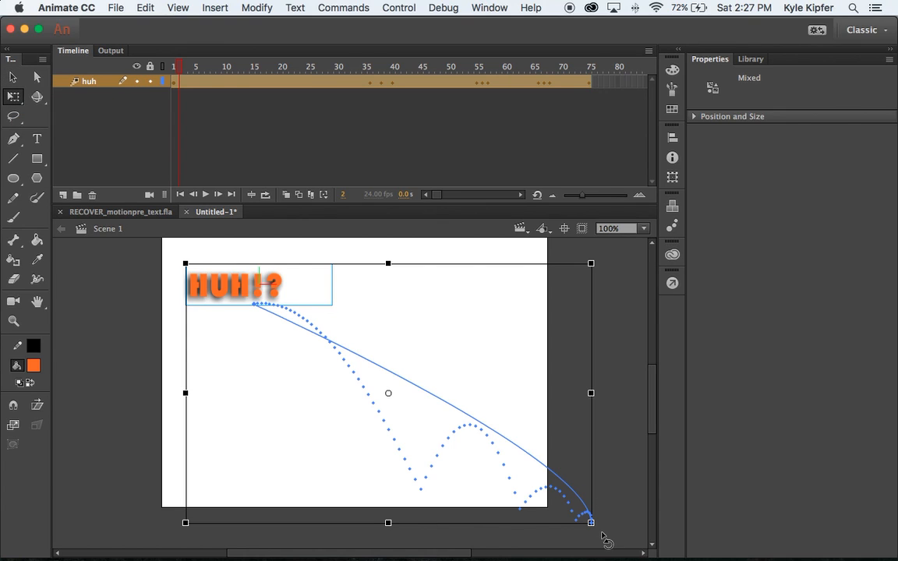
pyautogui.moveTo(591, 523); pyautogui.dragTo(557, 499)
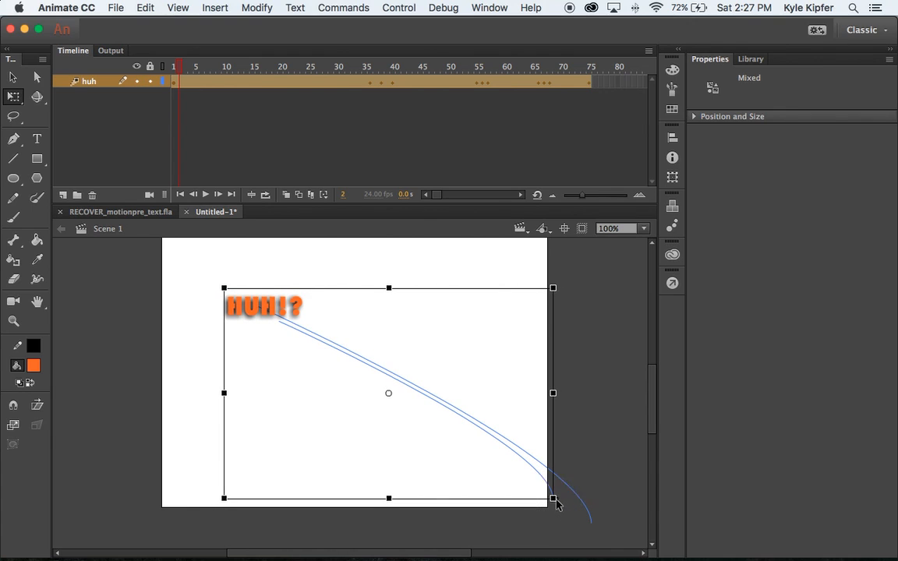
pyautogui.moveTo(234, 294); pyautogui.dragTo(206, 287)
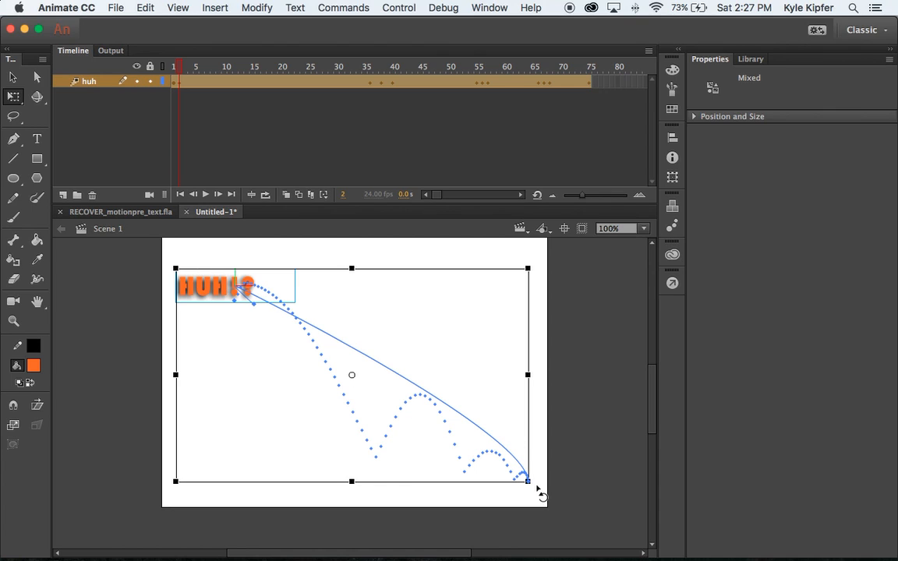
pyautogui.press('super+Return')
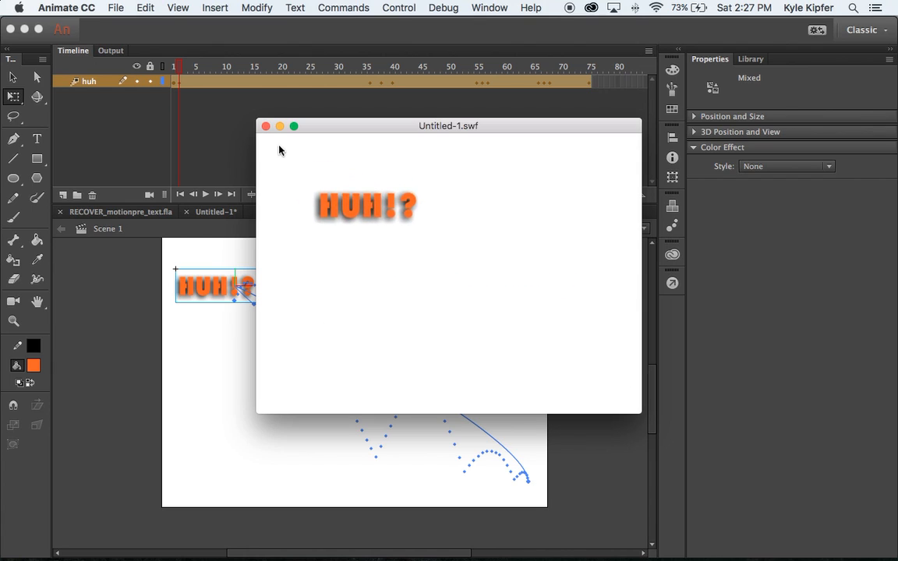
pyautogui.click(266, 125)
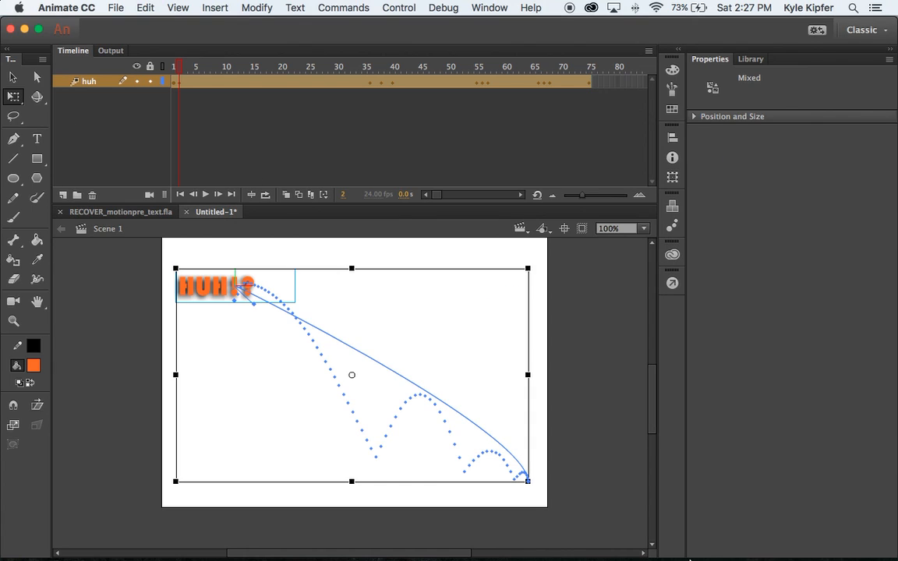
# Shrink the HUH!? text and its motion path further towards the middle of the stage and test the movie again.
pyautogui.moveTo(528, 481); pyautogui.dragTo(493, 463)
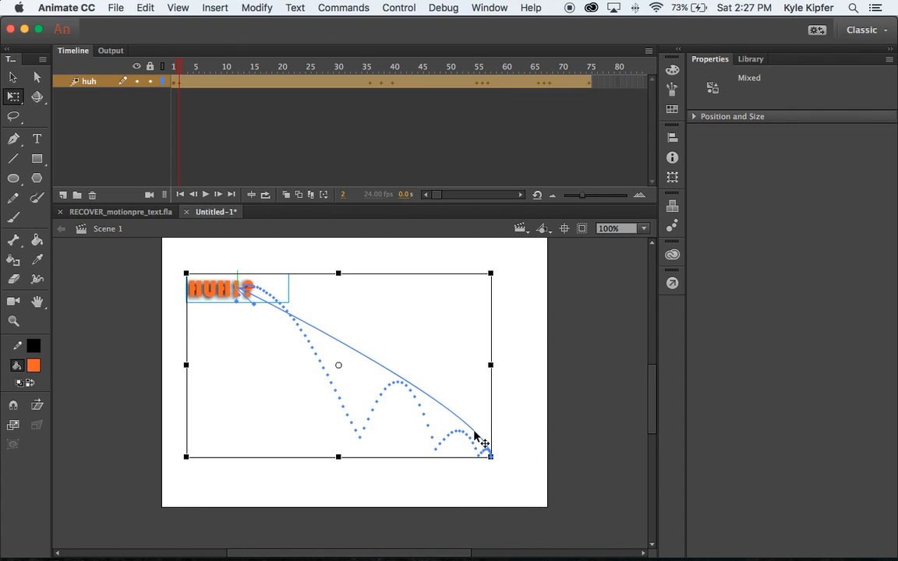
pyautogui.press('super+Return')
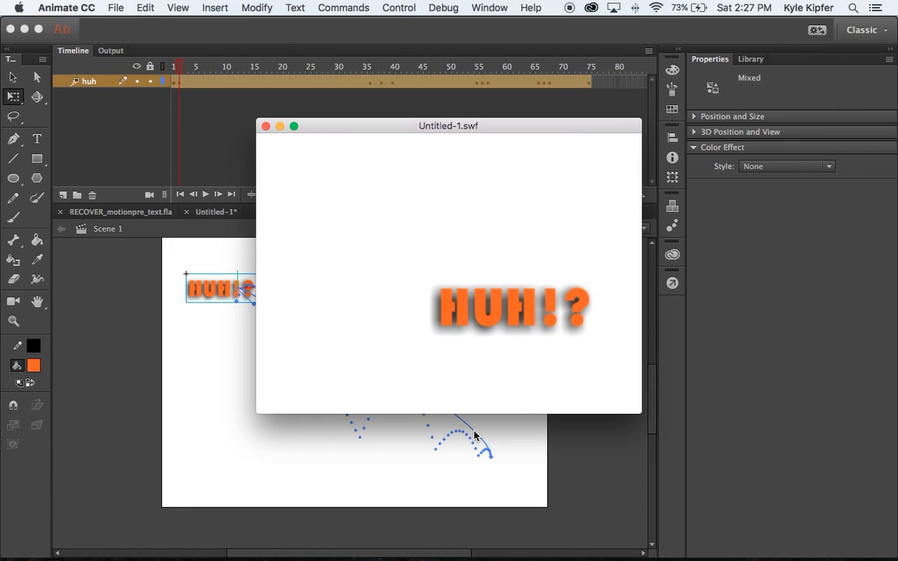
pyautogui.click(265, 126)
pyautogui.click(130, 305)
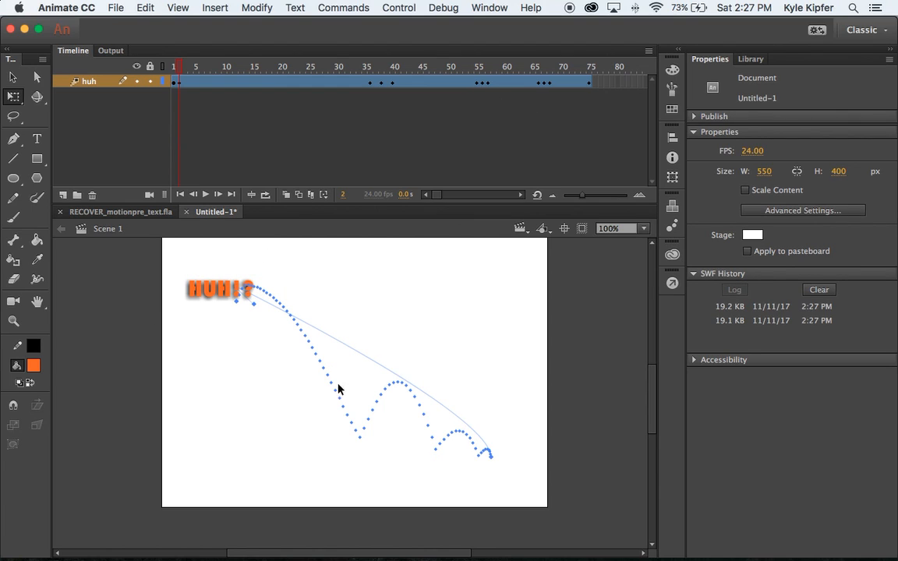
# Add a new layer above the huh layer and name it zing.
pyautogui.click(64, 195)
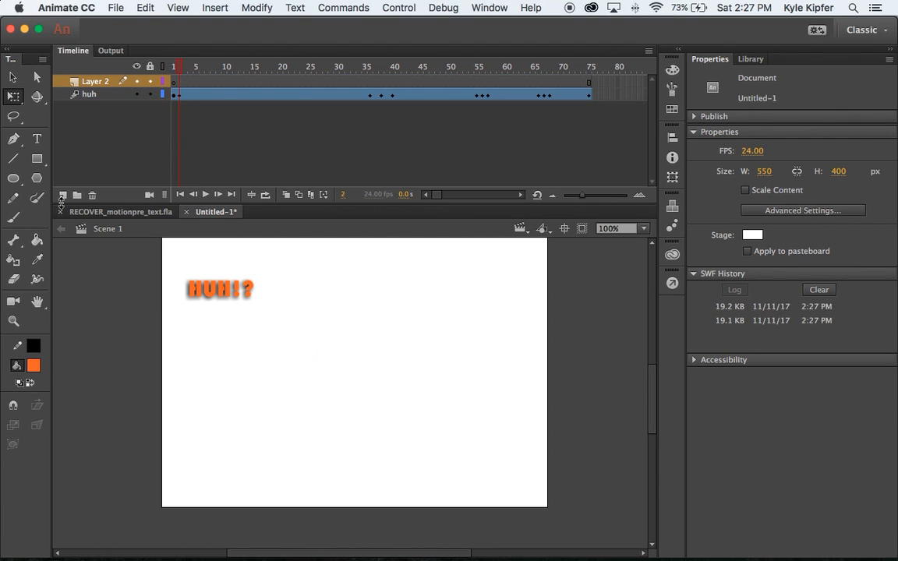
pyautogui.doubleClick(96, 82)
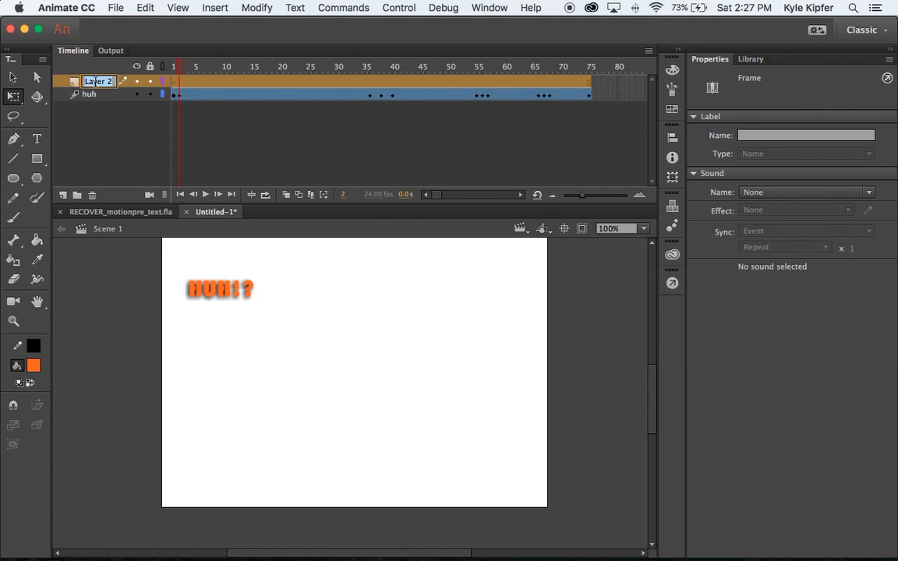
pyautogui.write('zing')
pyautogui.press('Return')
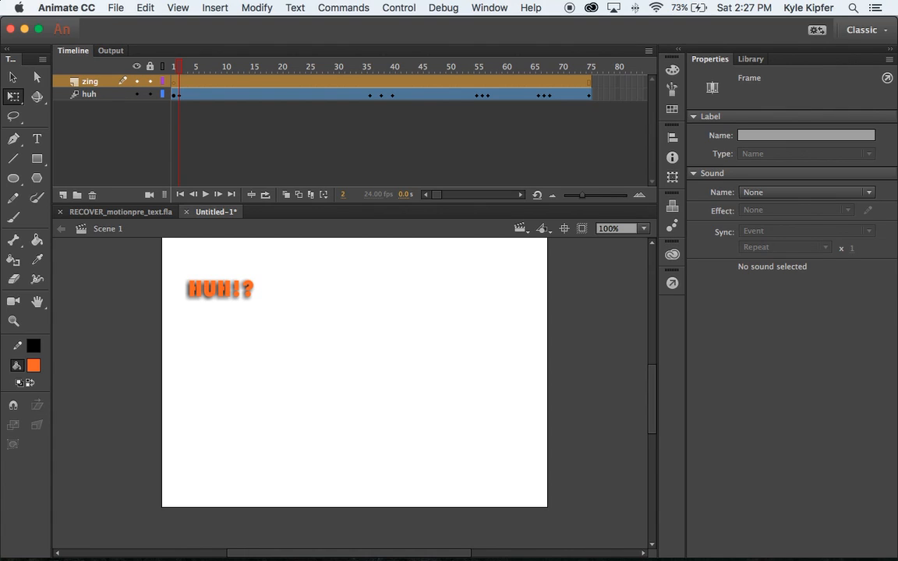
# Create a static text box reading ZING!! on the zing layer, beside the HUH!? text in the stage's right half.
pyautogui.press('t')
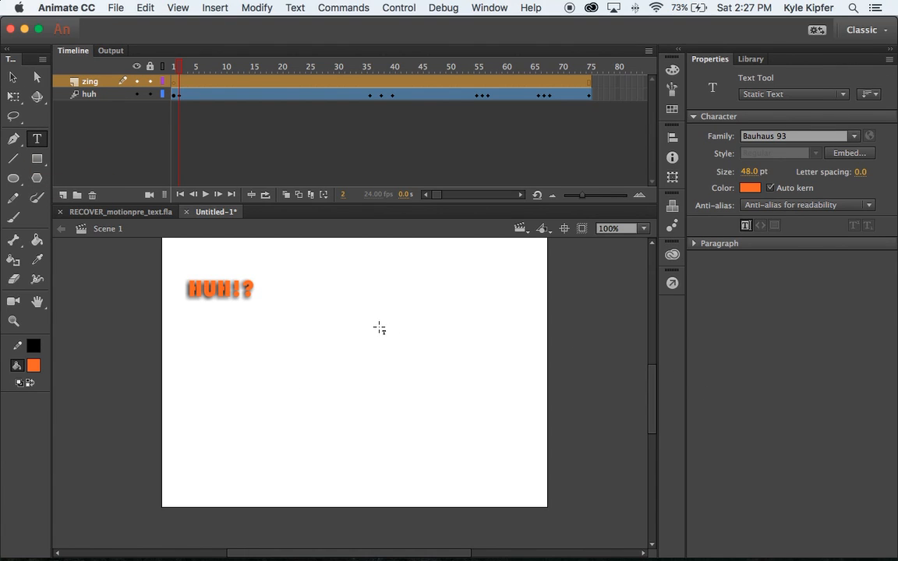
pyautogui.moveTo(367, 325); pyautogui.dragTo(506, 404)
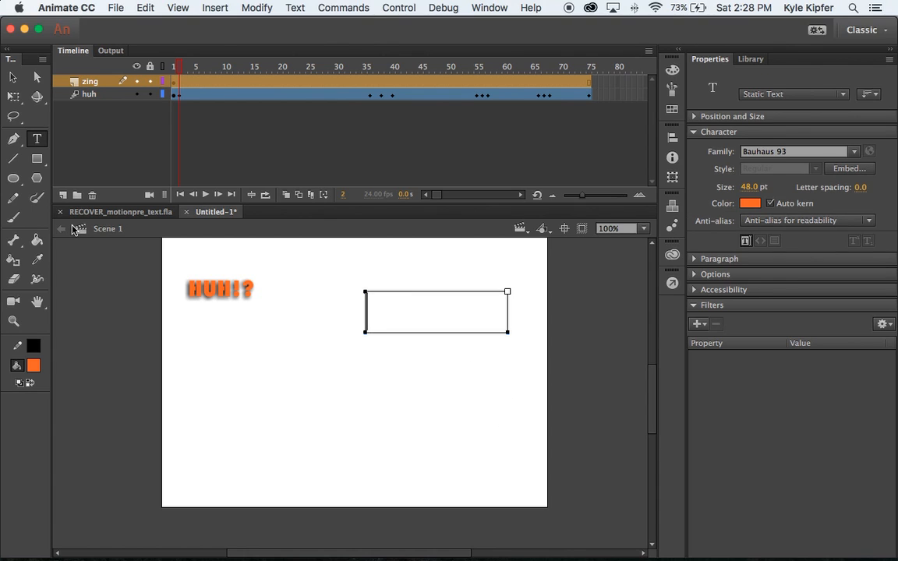
pyautogui.write('ZING')
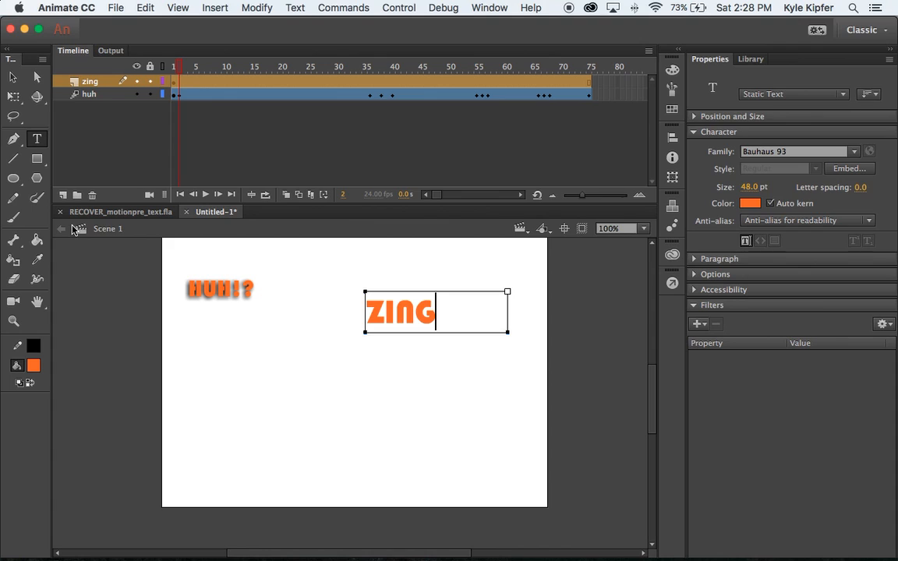
pyautogui.write('!!')
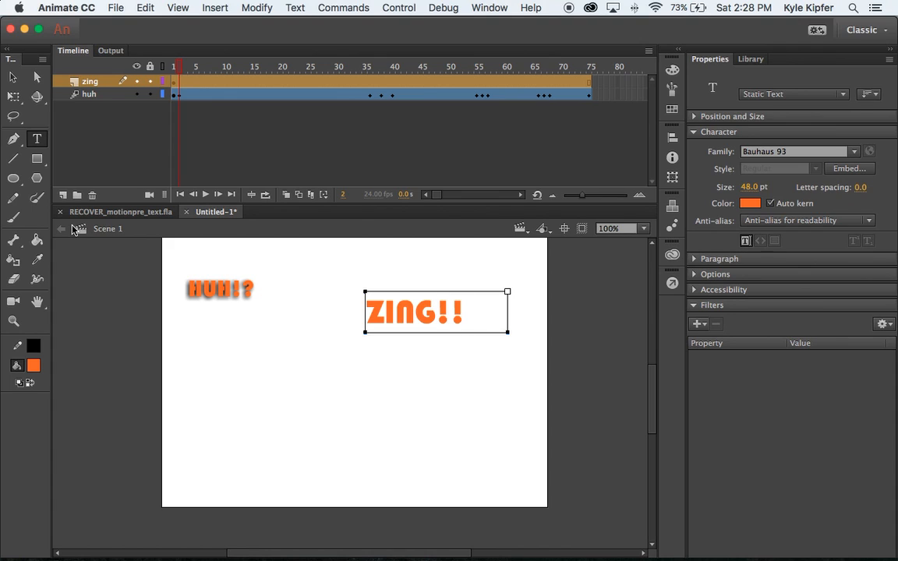
# Set the ZING!! text's font to Chalkduster and its color to dark red #990000.
pyautogui.moveTo(465, 312); pyautogui.dragTo(305, 316)
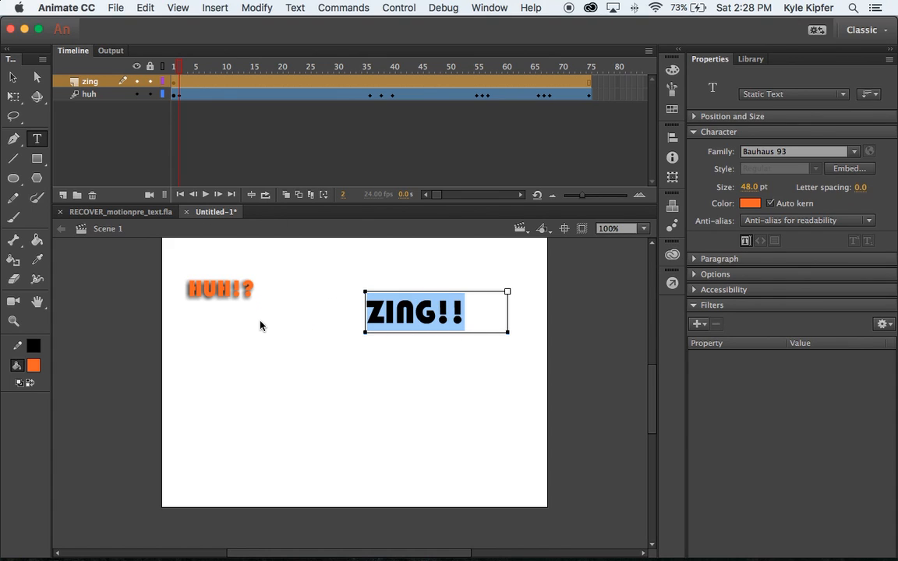
pyautogui.click(854, 151)
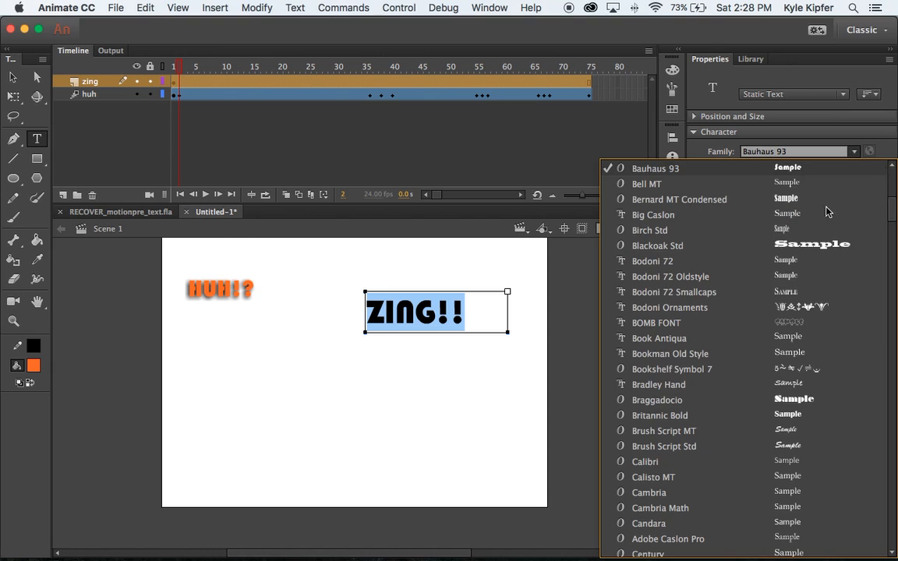
pyautogui.scroll(-5, 811, 396)
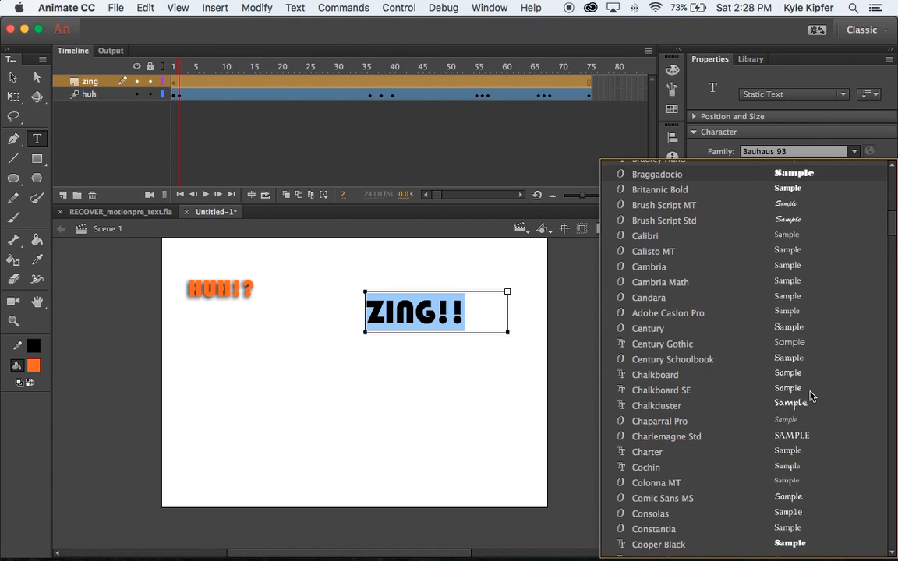
pyautogui.scroll(-1, 810, 397)
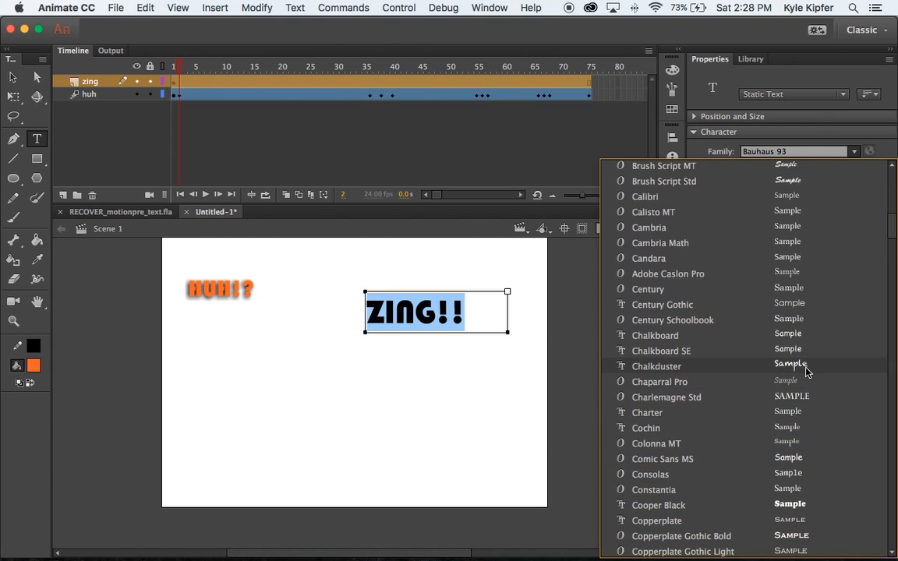
pyautogui.click(804, 367)
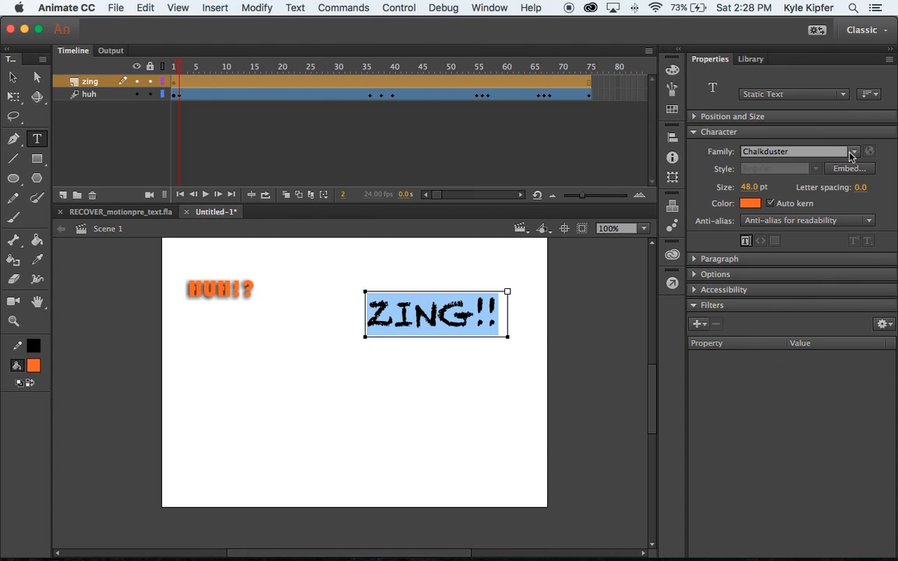
pyautogui.click(33, 366)
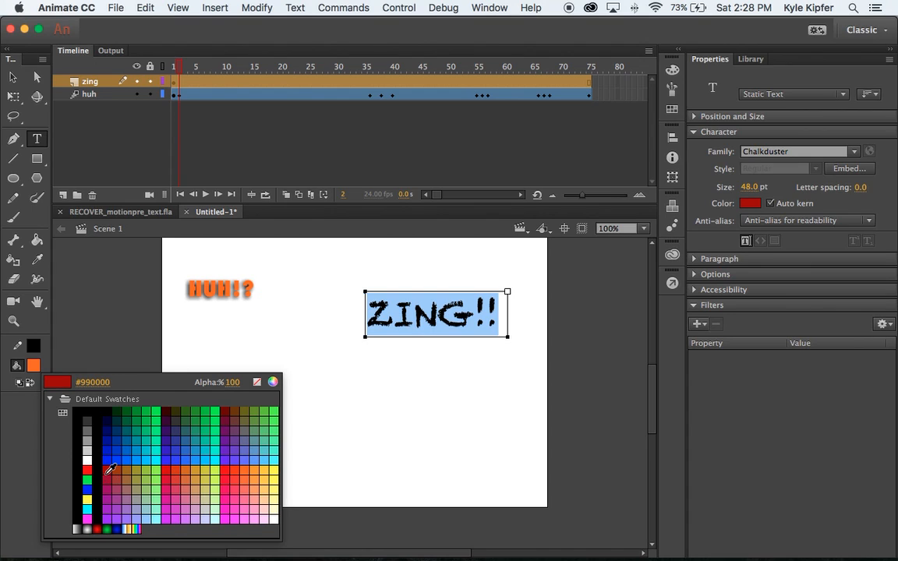
pyautogui.click(111, 468)
pyautogui.click(12, 77)
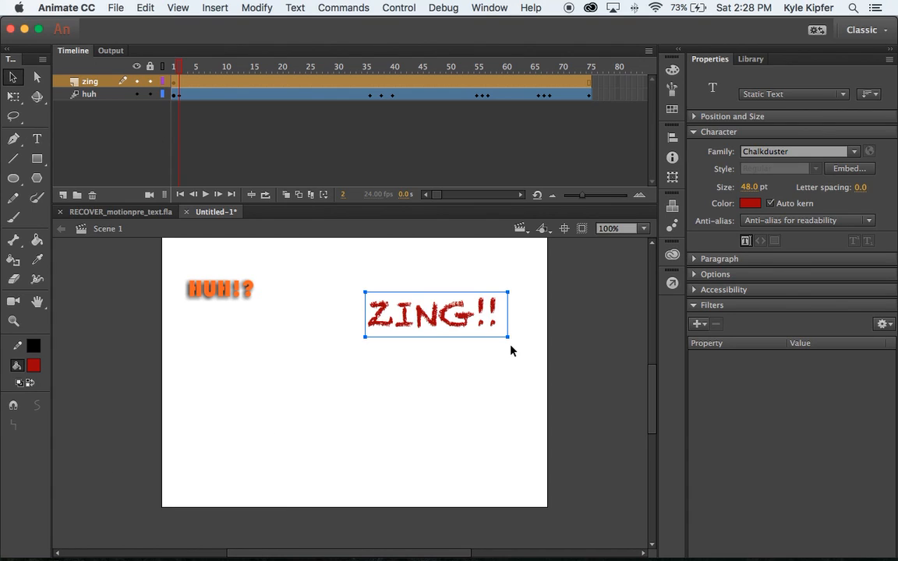
# Move the ZING!! text slightly lower on the stage.
pyautogui.moveTo(448, 323); pyautogui.dragTo(449, 356)
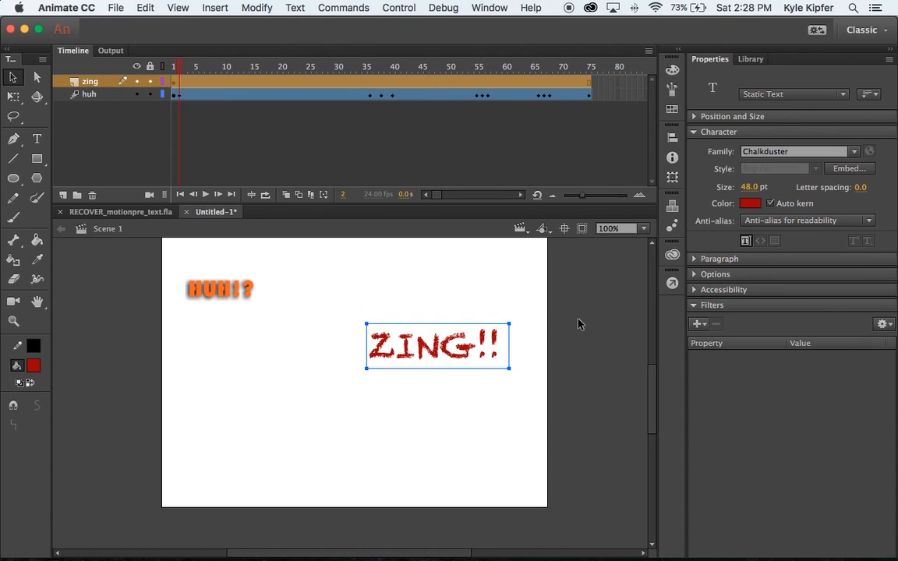
pyautogui.click(579, 323)
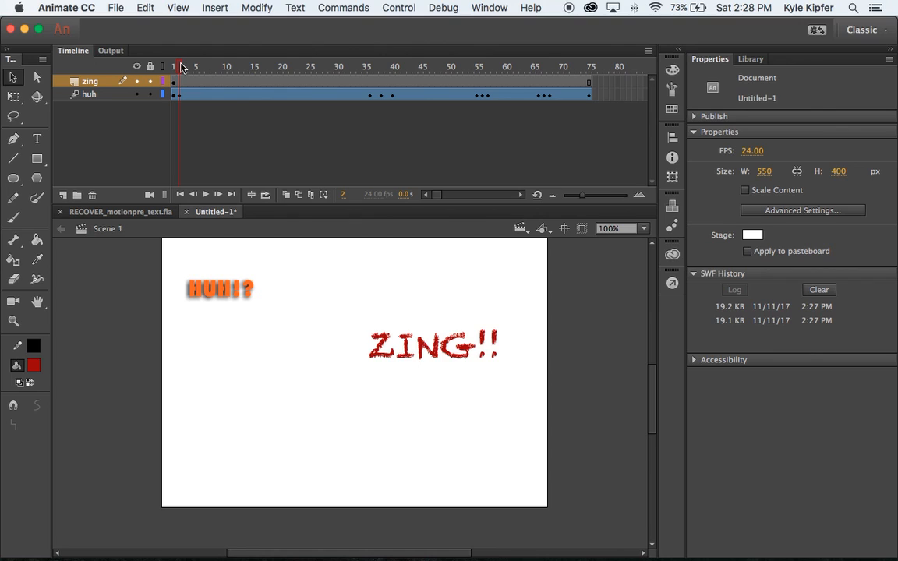
pyautogui.moveTo(445, 350)
pyautogui.mouseDown()
pyautogui.moveTo(449, 341)
pyautogui.moveTo(438, 343)
pyautogui.mouseUp()
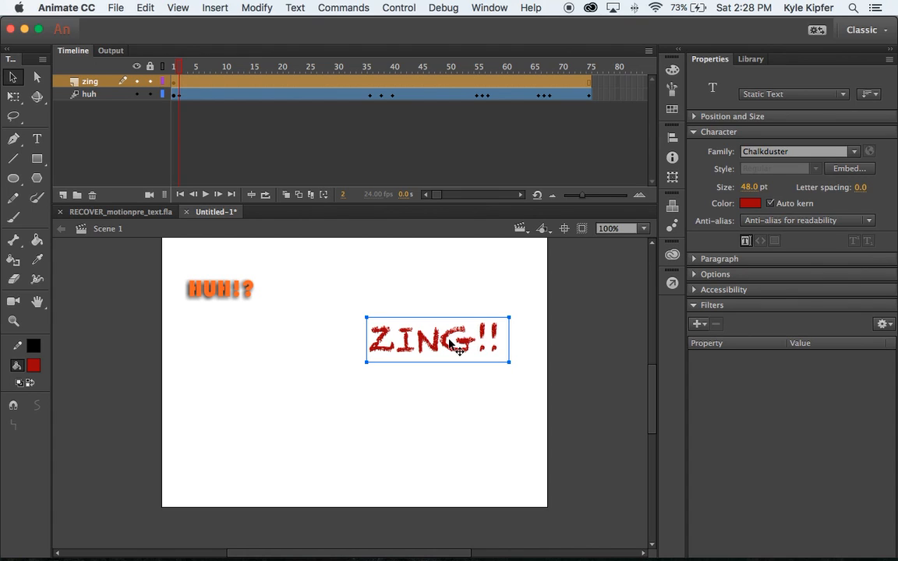
# Convert the ZING!! text to a movie clip symbol named zing.
pyautogui.press('F8')
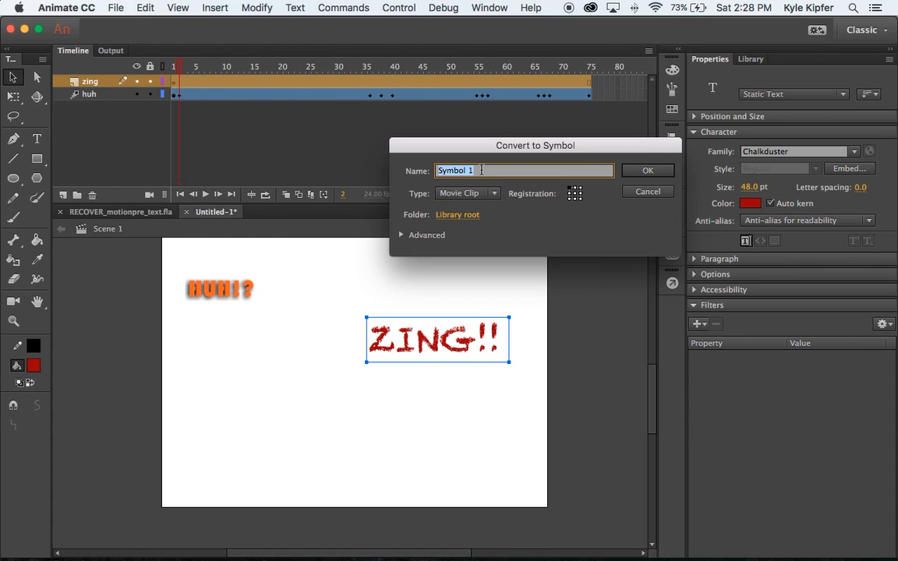
pyautogui.write('zing')
pyautogui.press('Return')
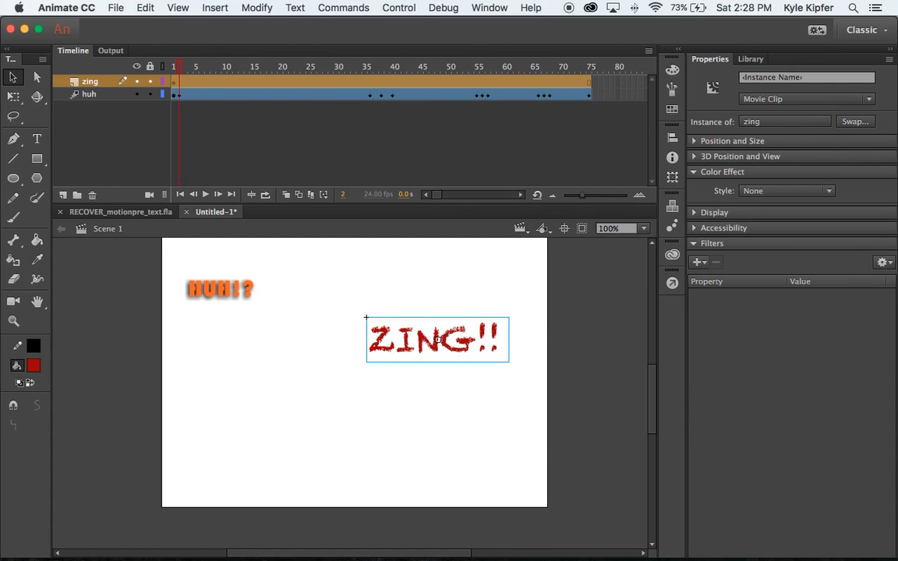
# Preview the default motion presets, apply spiral-3D to the zing movie clip, and test the movie.
pyautogui.click(671, 225)
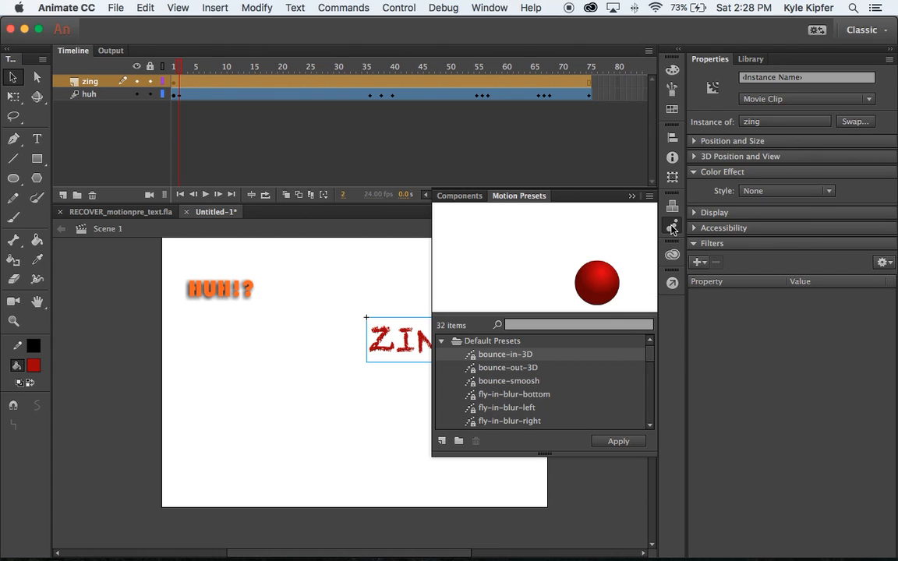
pyautogui.click(517, 355)
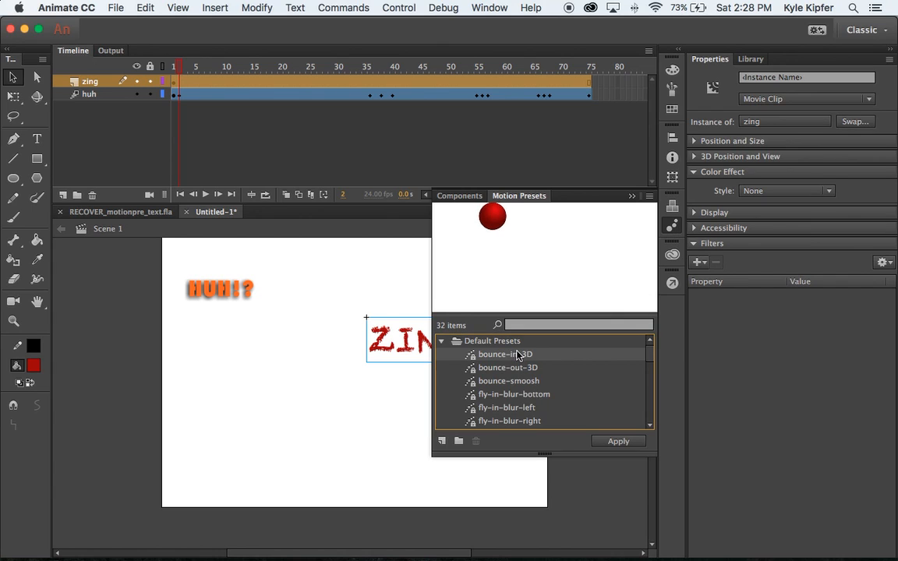
pyautogui.press('Down')
pyautogui.press('Down')
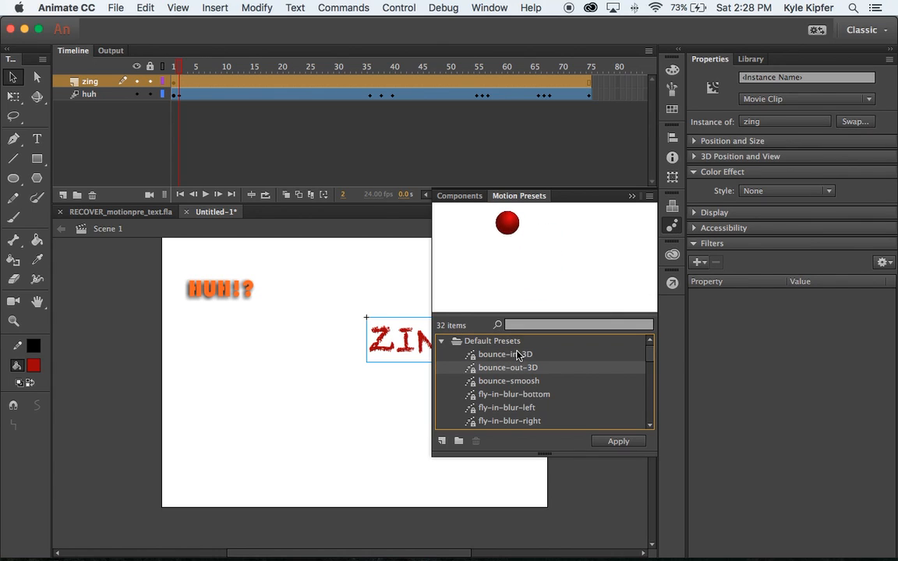
pyautogui.press('Down')
pyautogui.press('Down')
pyautogui.press('Down')
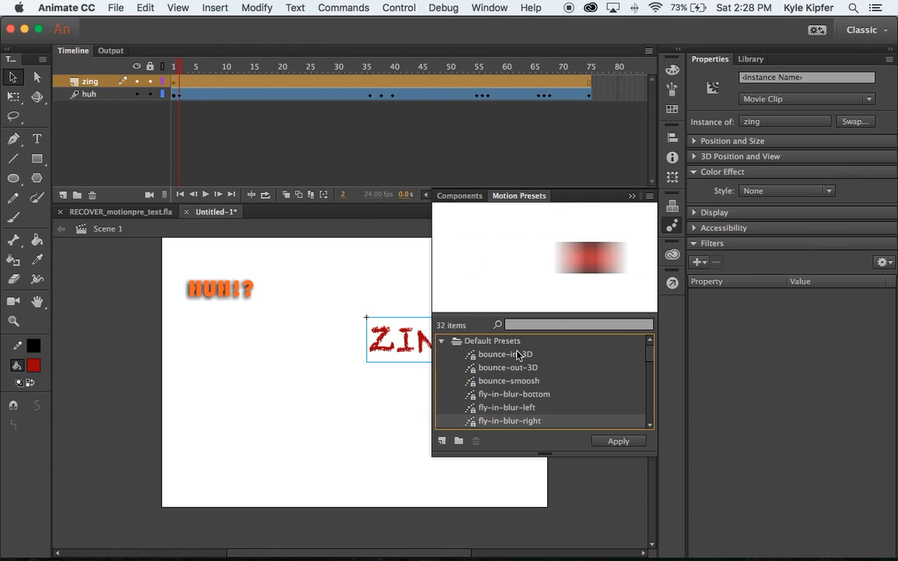
pyautogui.press('Down')
pyautogui.press('Down')
pyautogui.press('Down')
pyautogui.press('Down')
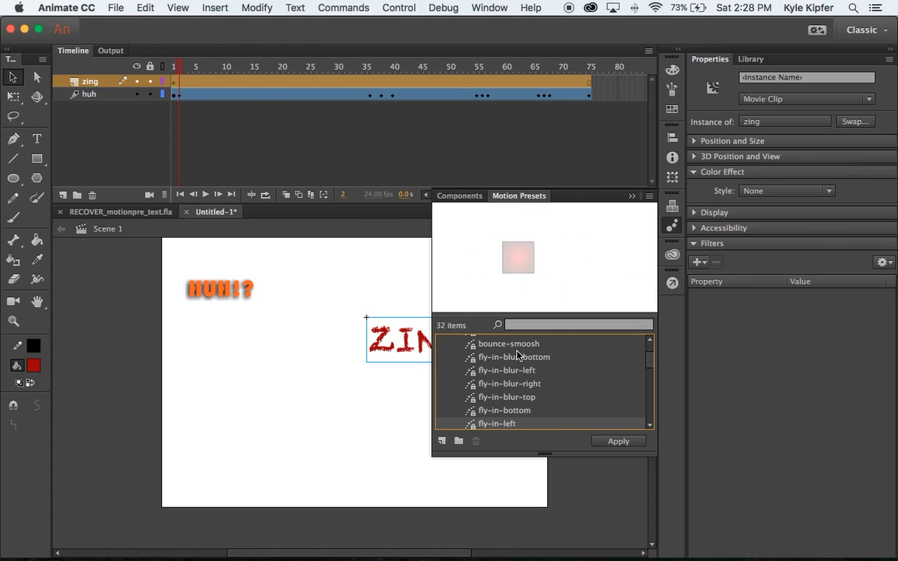
pyautogui.press('Down')
pyautogui.press('Down')
pyautogui.press('Down')
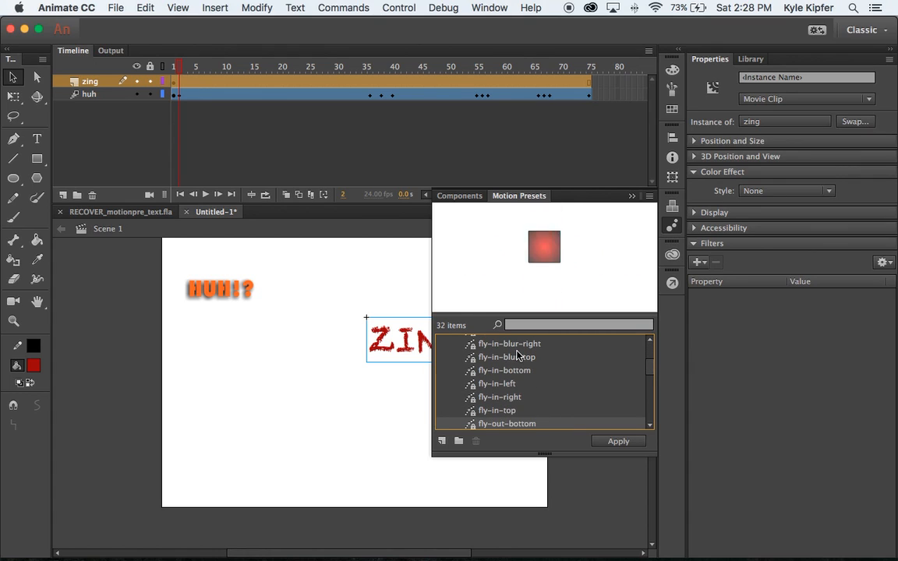
pyautogui.press('Down')
pyautogui.press('Down')
pyautogui.press('Down')
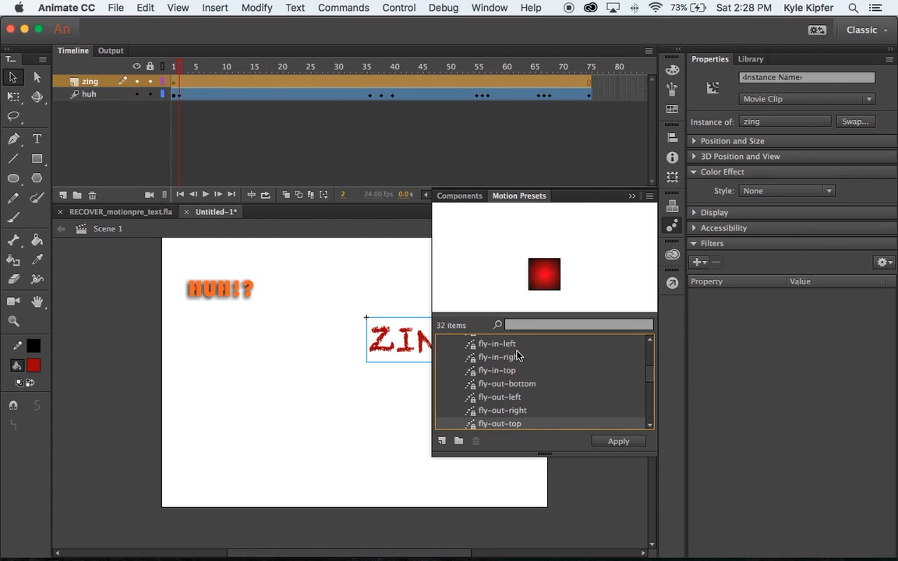
pyautogui.press('Down')
pyautogui.press('Down')
pyautogui.press('Down')
pyautogui.press('Down')
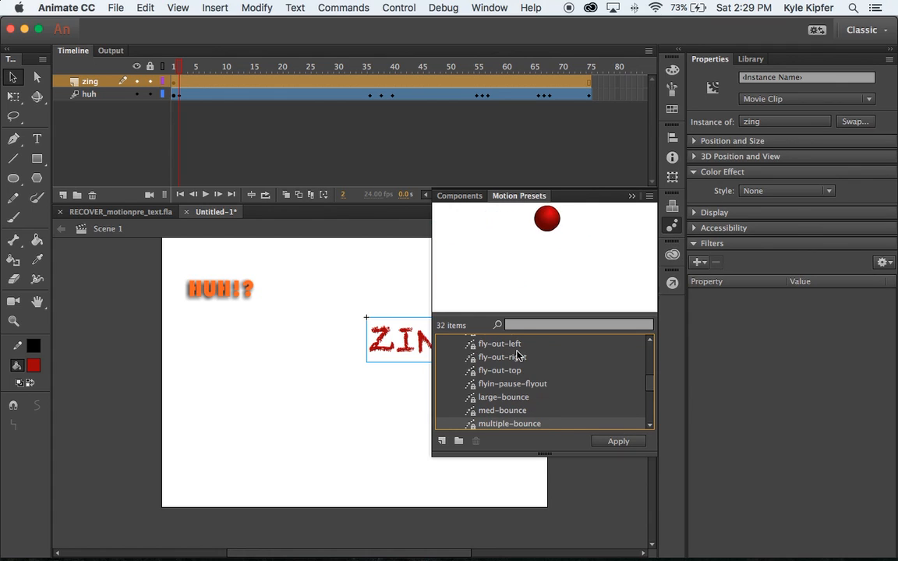
pyautogui.press('Down')
pyautogui.press('Down')
pyautogui.press('Down')
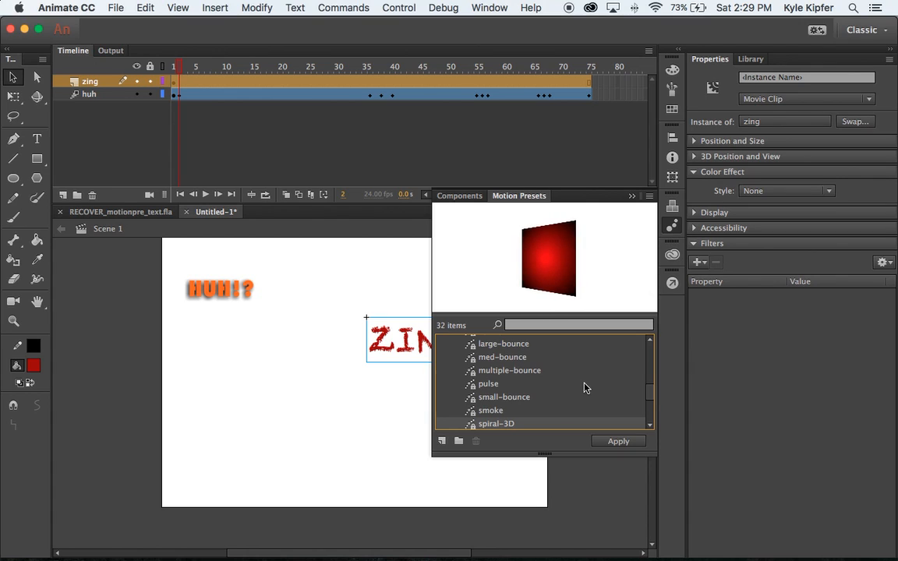
pyautogui.click(619, 442)
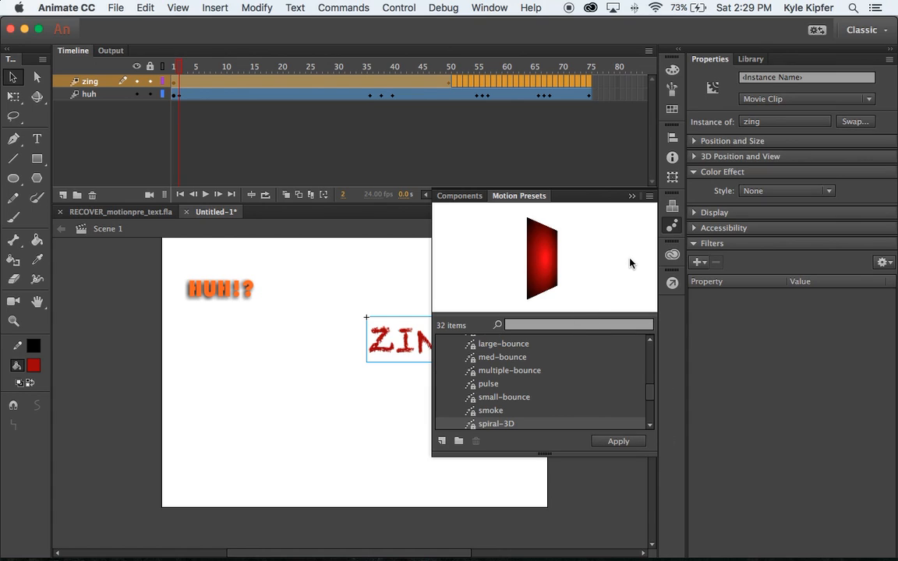
pyautogui.click(632, 196)
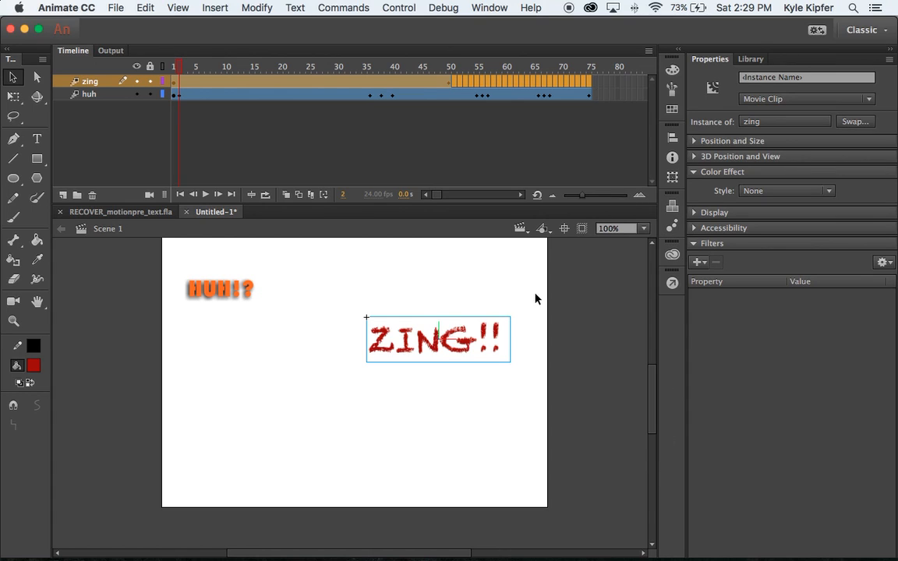
pyautogui.press('super+Return')
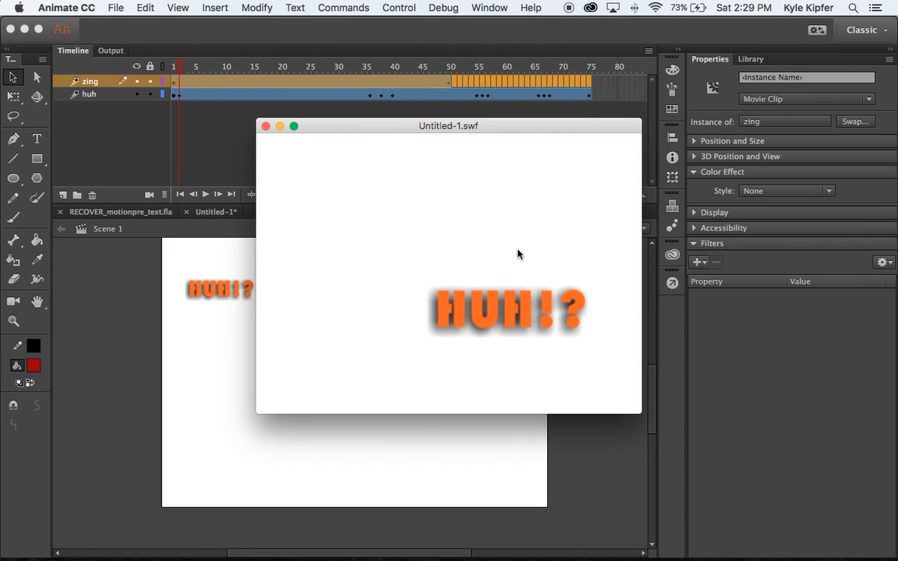
pyautogui.click(265, 127)
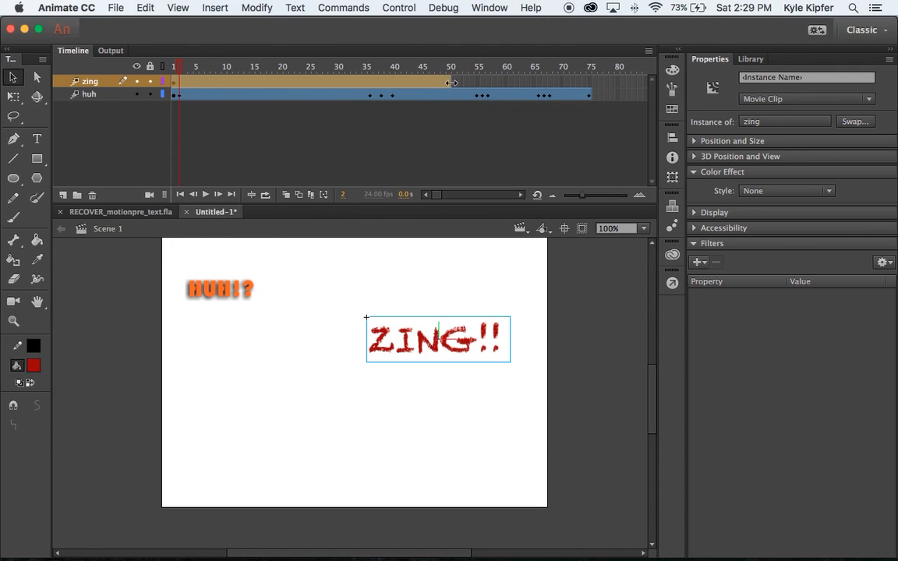
# Move the zing layer's end keyframe from frame 50 to frame 26.
pyautogui.click(469, 82)
pyautogui.click(449, 82)
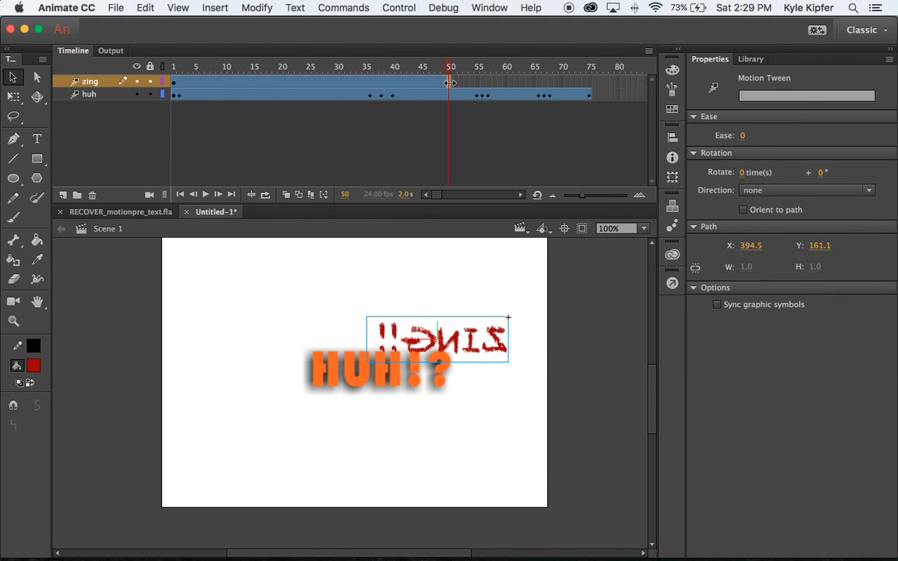
pyautogui.click(448, 83)
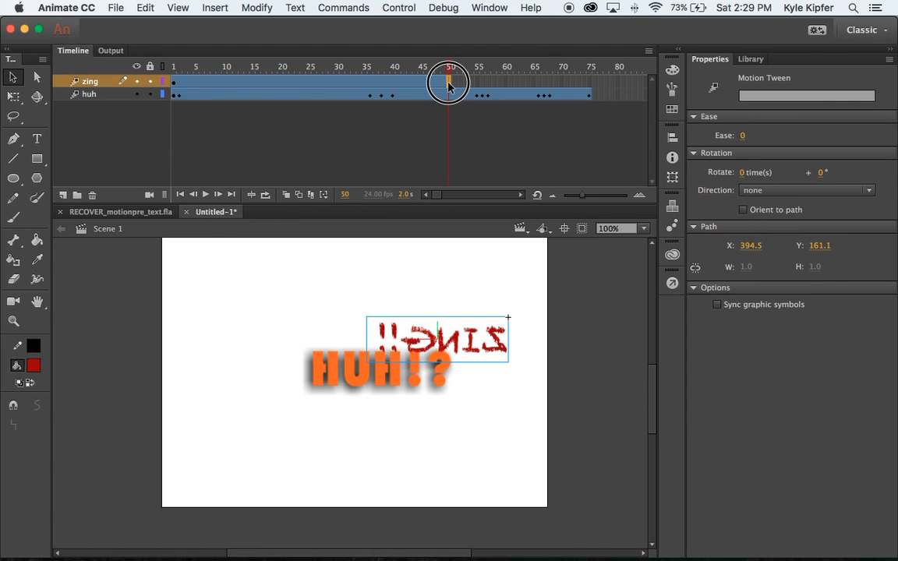
pyautogui.moveTo(448, 84); pyautogui.dragTo(317, 88)
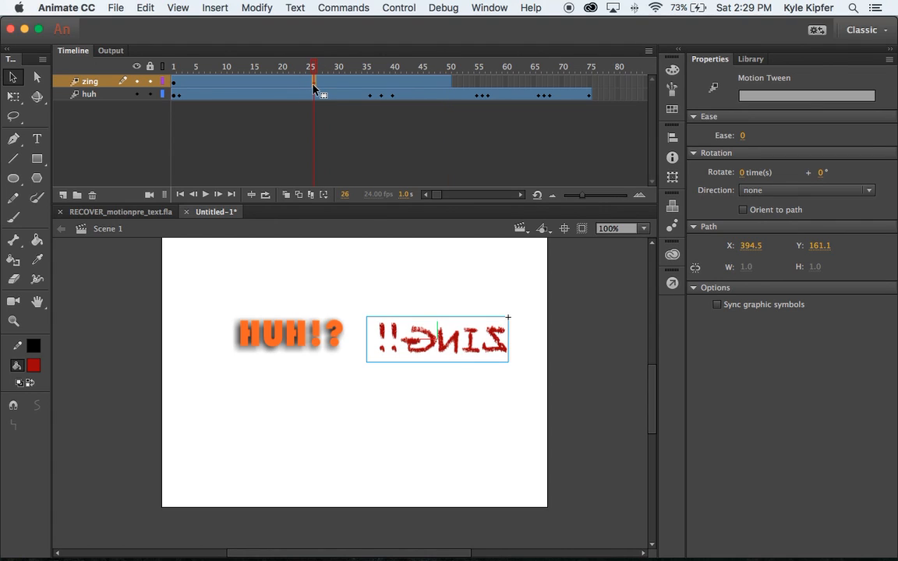
# Rotate ZING!! in 3D at frame 50 of the zing layer until it reads forwards, and test the movie.
pyautogui.click(448, 85)
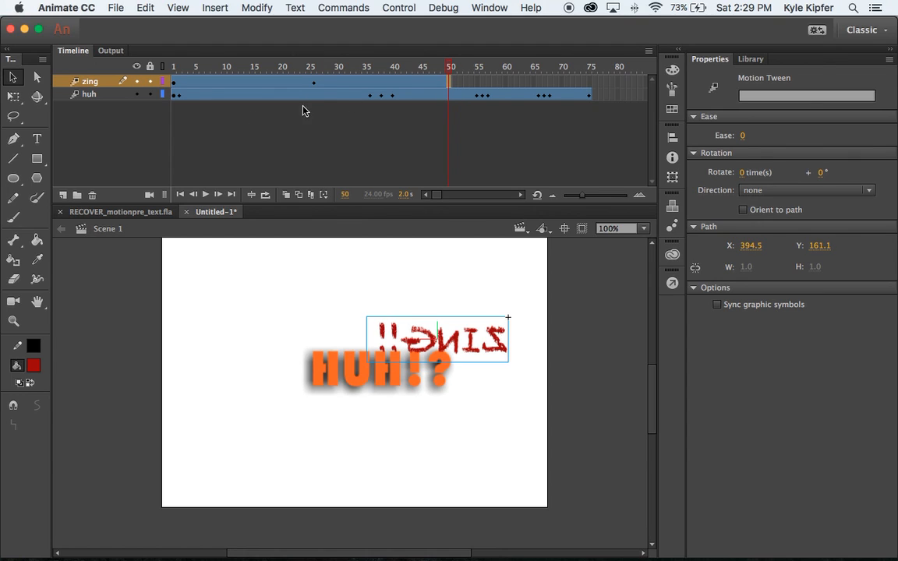
pyautogui.click(37, 98)
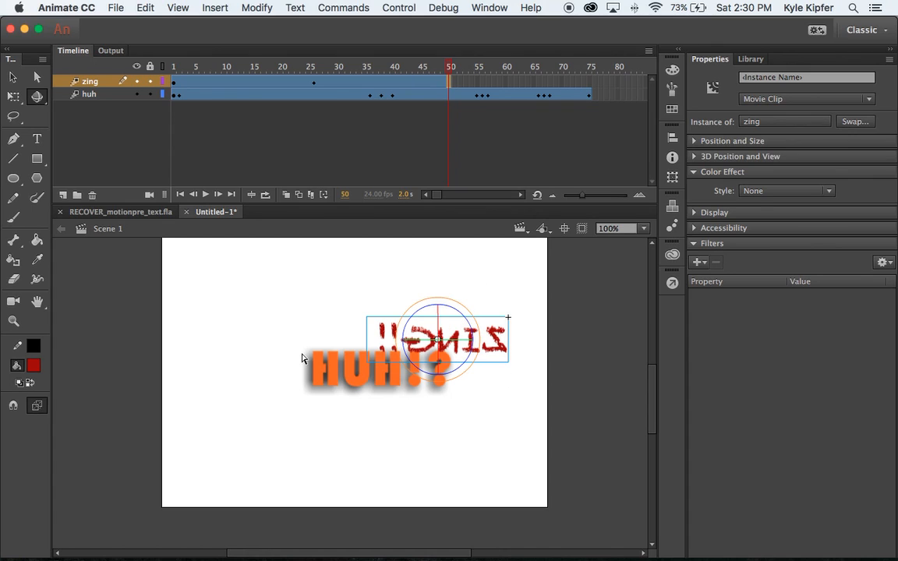
pyautogui.click(439, 319)
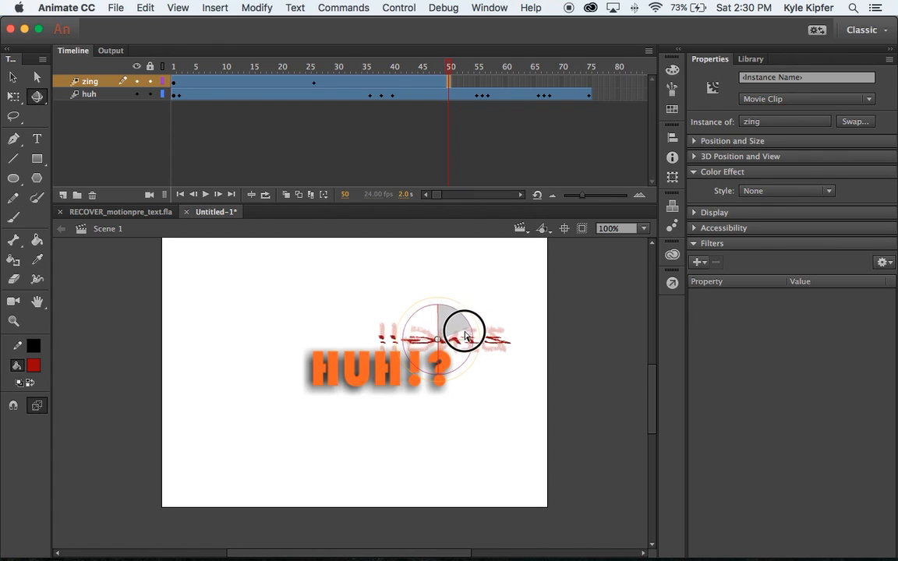
pyautogui.moveTo(444, 369); pyautogui.dragTo(425, 371)
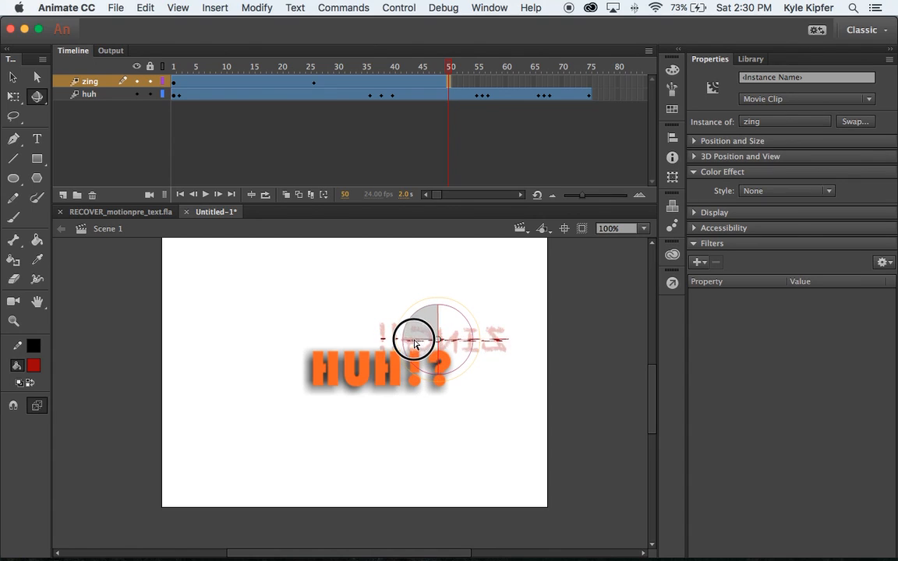
pyautogui.moveTo(439, 321); pyautogui.dragTo(407, 338)
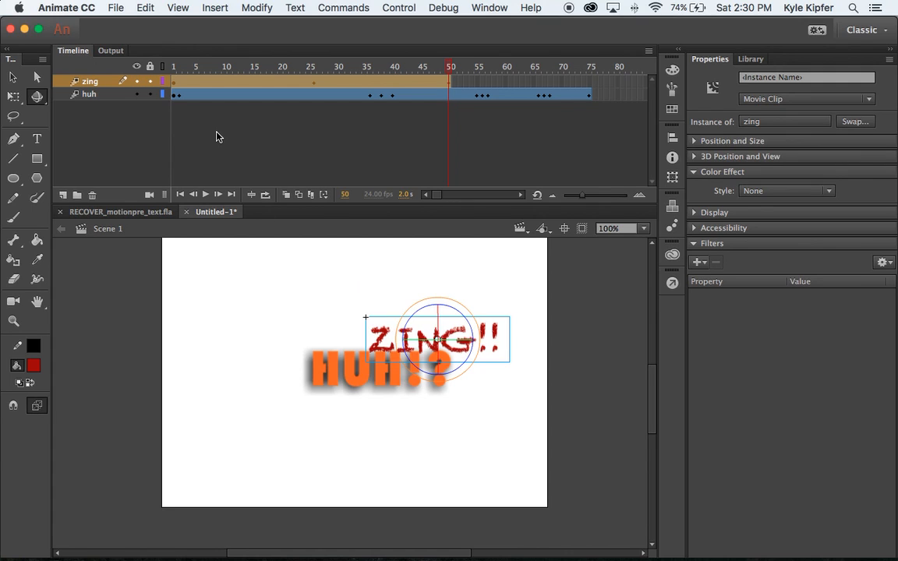
pyautogui.press('super+Return')
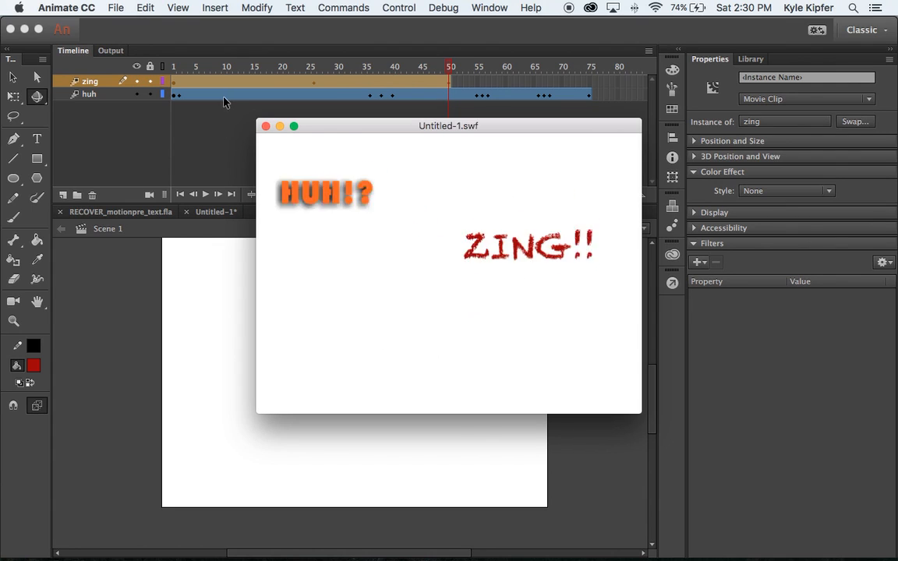
pyautogui.click(266, 127)
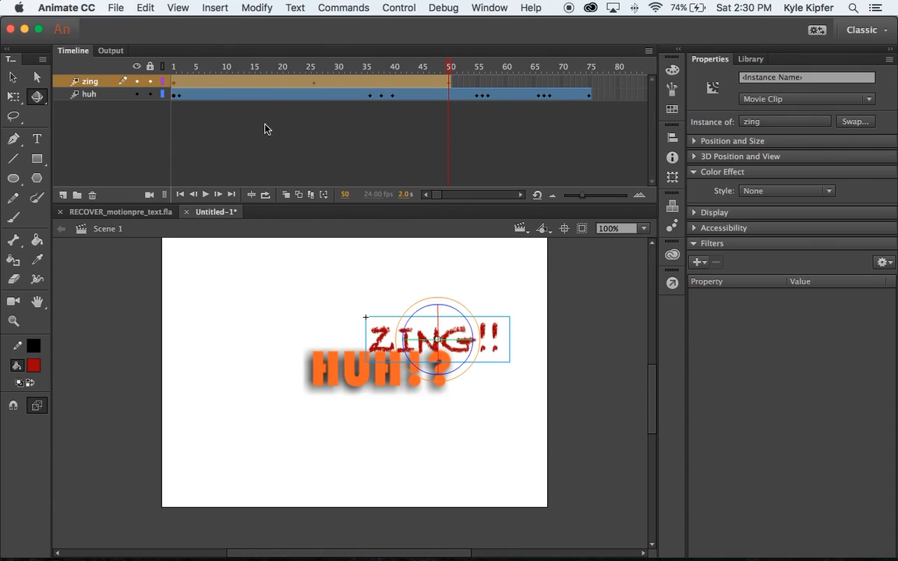
# Undo the last ZING!! rotation, rotate the word in 3D again at frame 50 until it reads forwards, and test the movie.
pyautogui.press('super+z')
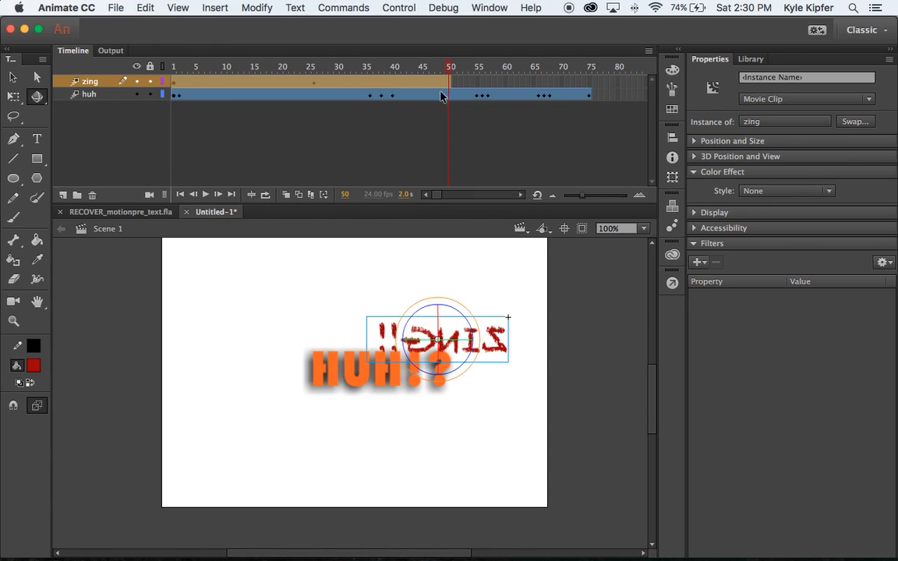
pyautogui.click(466, 81)
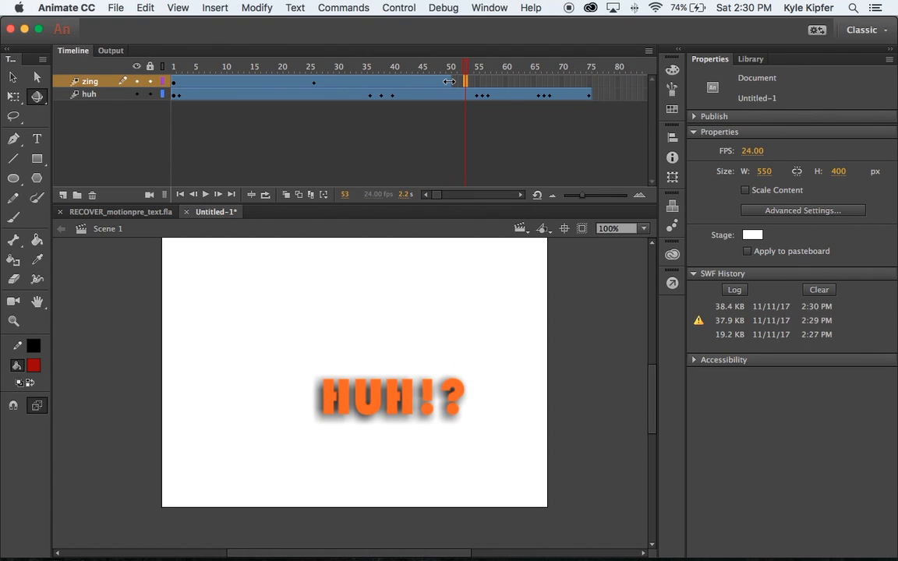
pyautogui.click(448, 81)
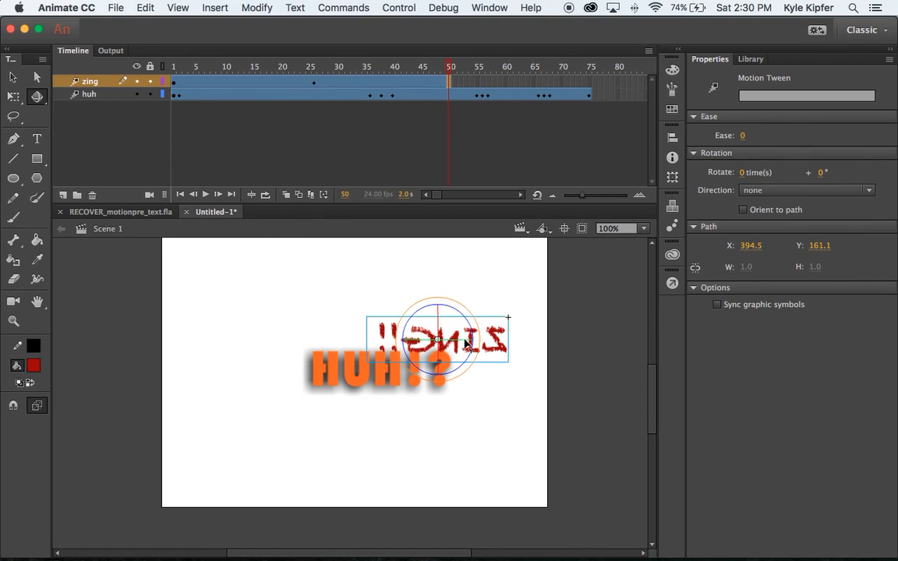
pyautogui.moveTo(466, 343); pyautogui.dragTo(411, 344)
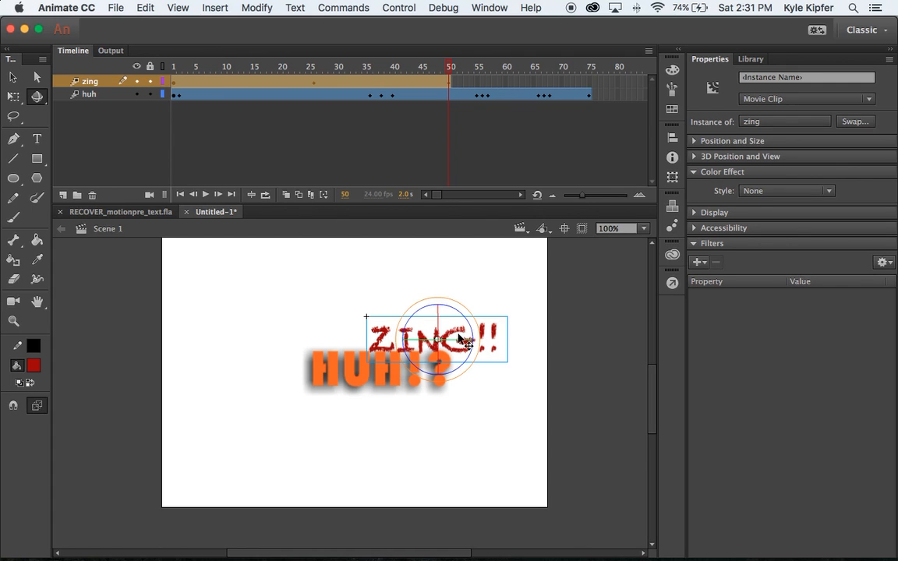
pyautogui.press('super+Return')
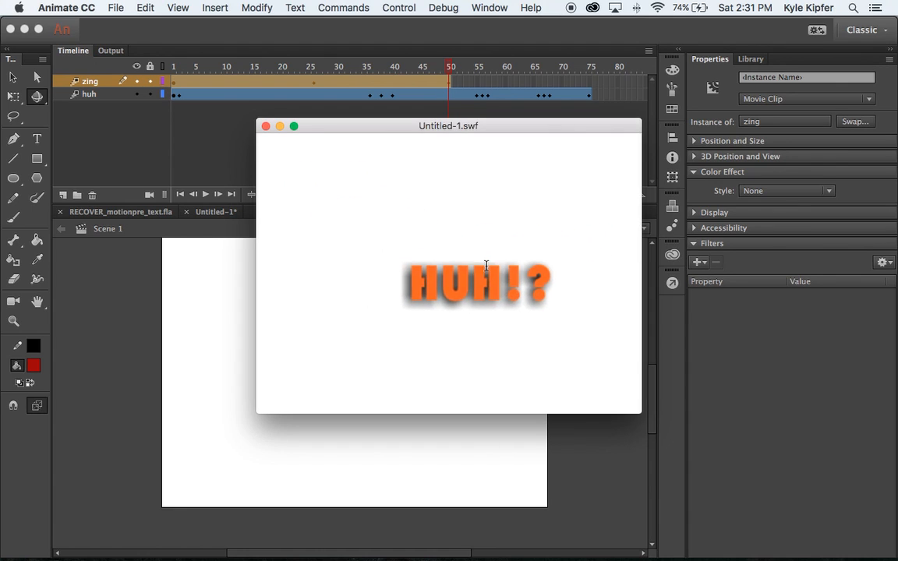
pyautogui.click(265, 127)
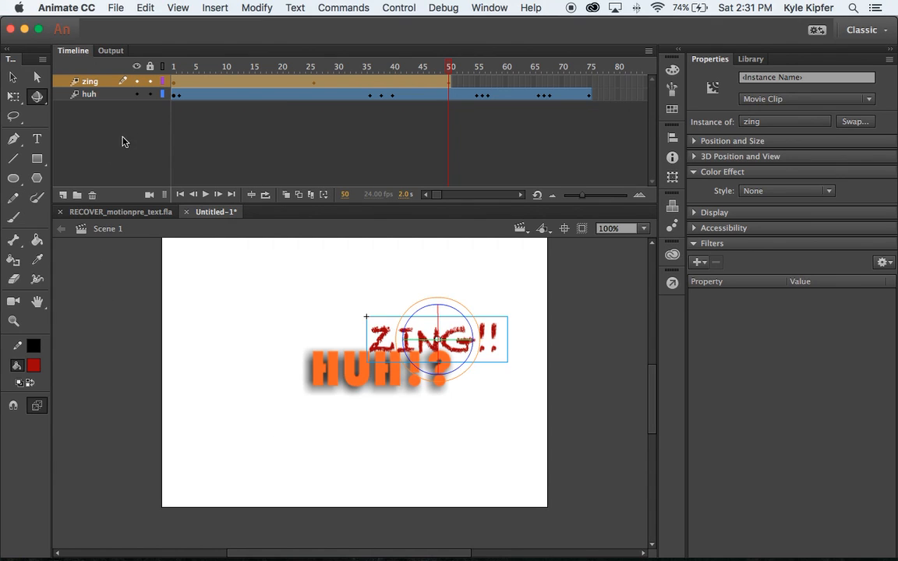
# Add a new layer above zing and name it poof.
pyautogui.click(63, 195)
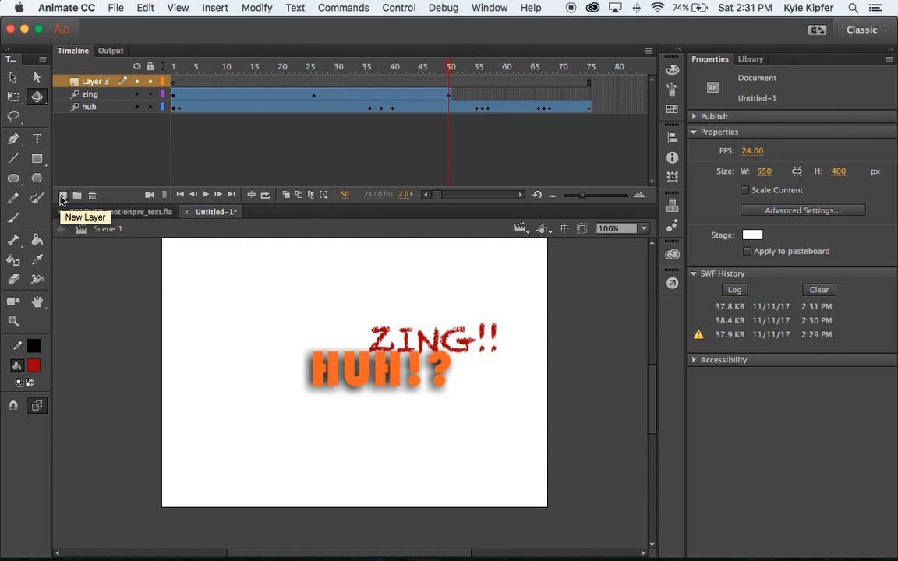
pyautogui.doubleClick(96, 81)
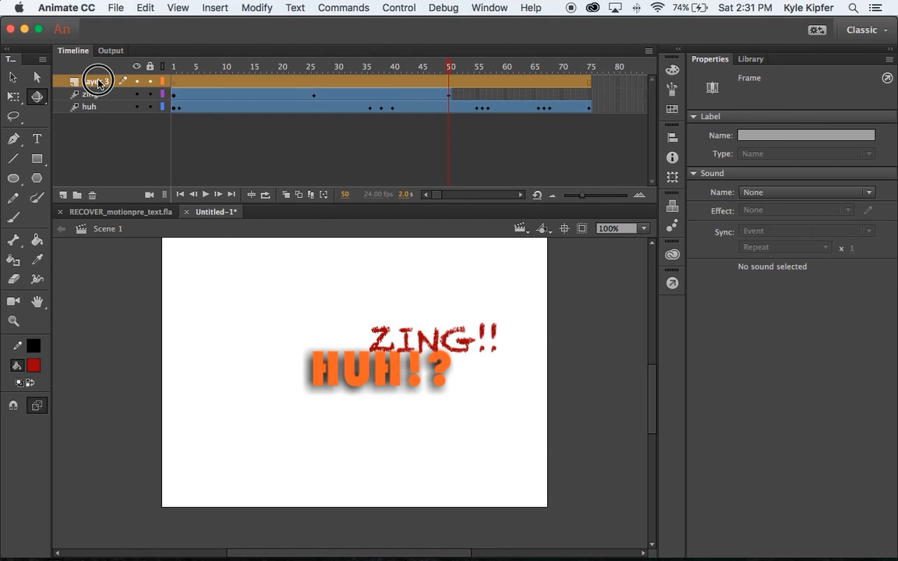
pyautogui.write('p')
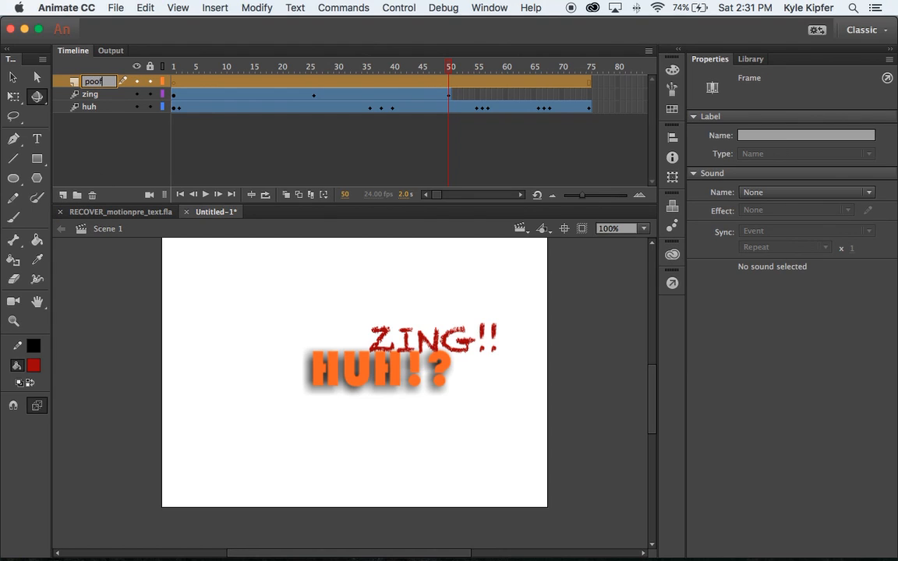
pyautogui.write('oof')
pyautogui.press('Return')
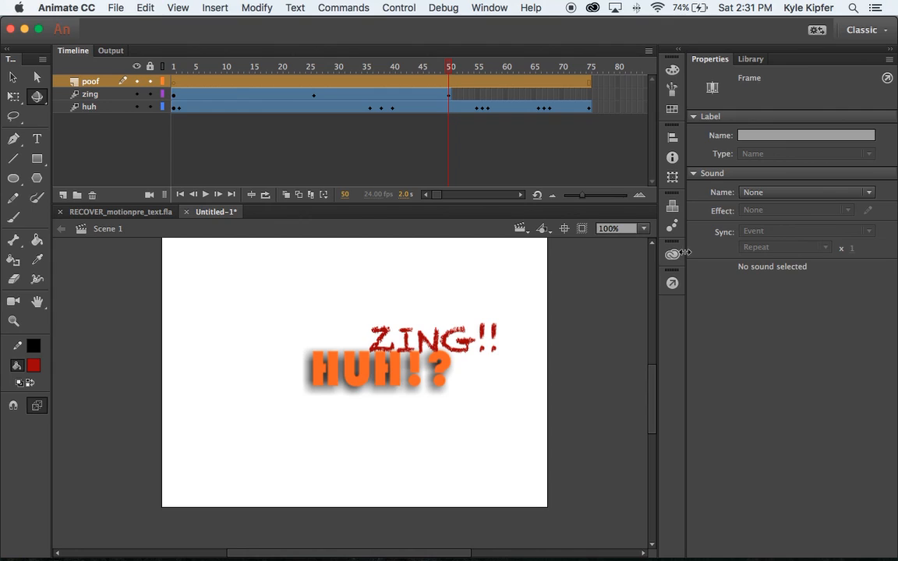
# Add a static text box in the lower-left part of the stage on the poof layer, reading POOF!
pyautogui.click(36, 139)
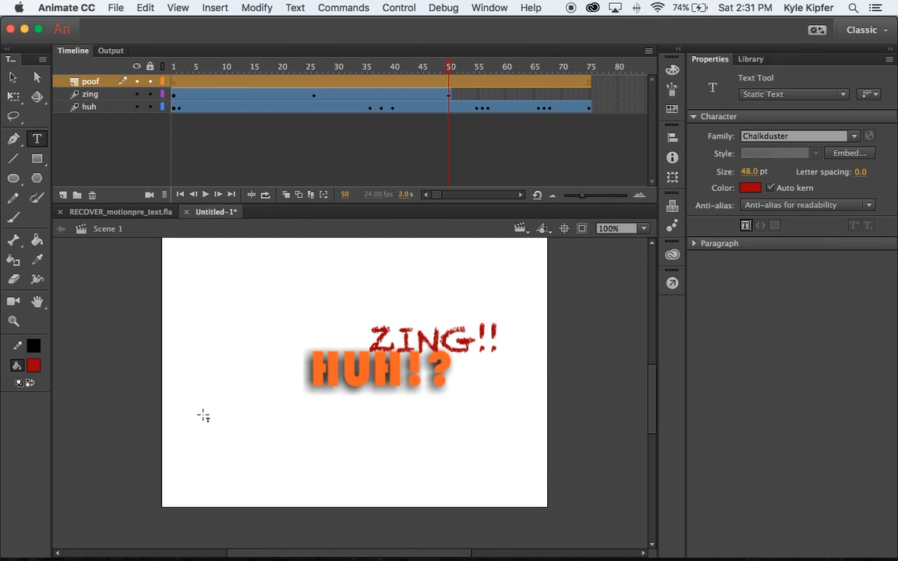
pyautogui.moveTo(204, 379); pyautogui.dragTo(340, 474)
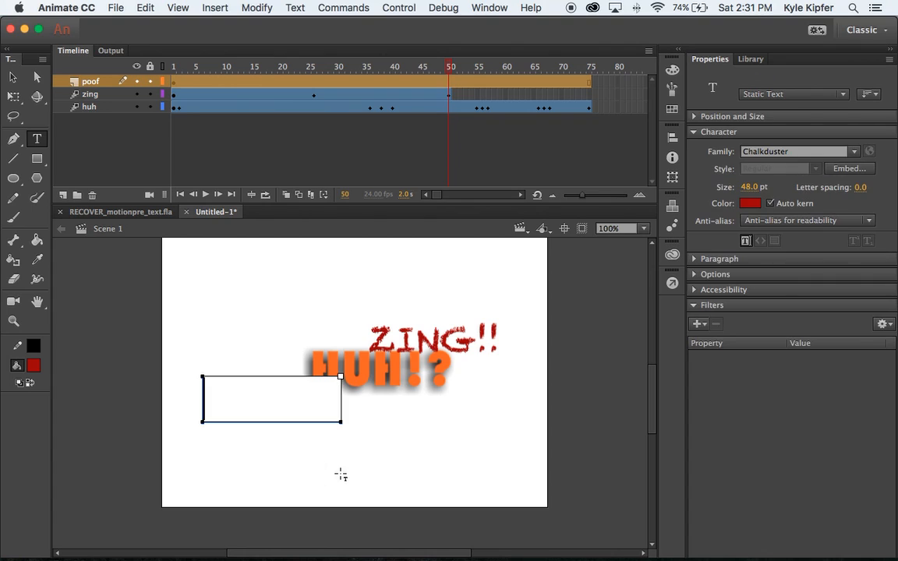
pyautogui.write('POOF!')
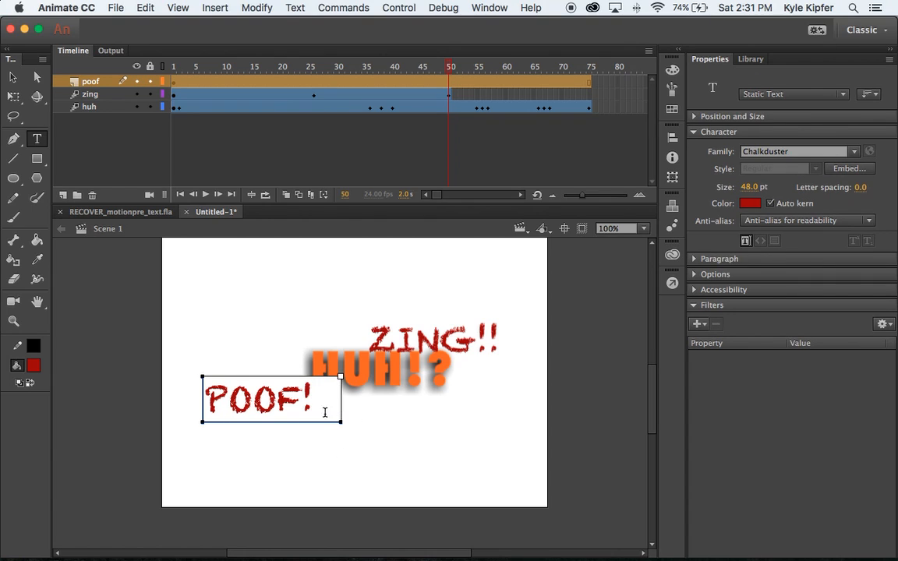
# Colour the POOF! text bright blue and set its font to Cooper Black.
pyautogui.moveTo(319, 412); pyautogui.dragTo(127, 417)
pyautogui.click(32, 365)
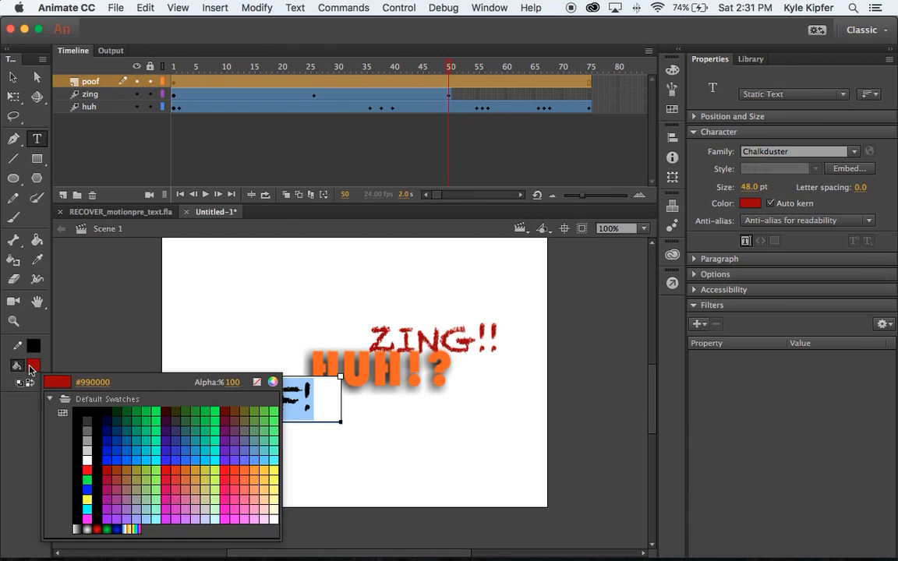
pyautogui.click(201, 459)
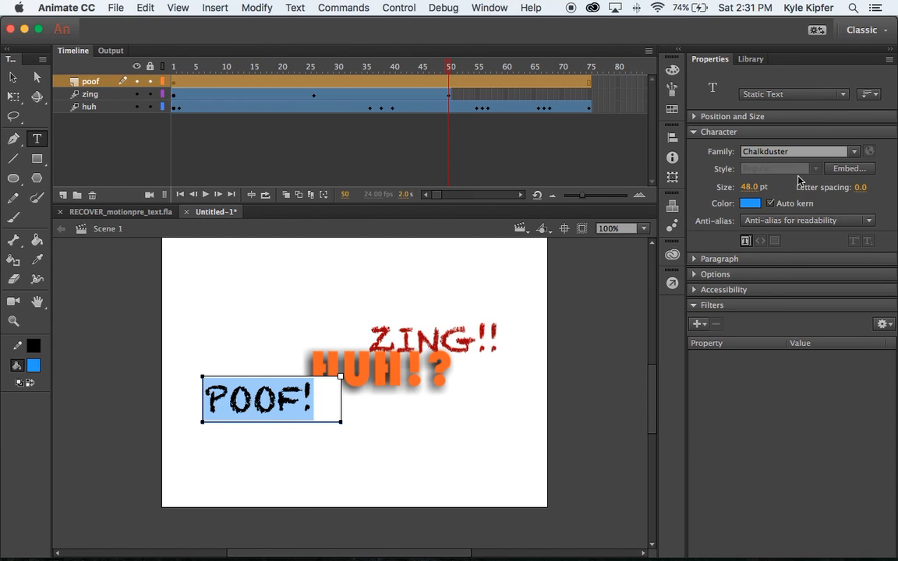
pyautogui.click(854, 152)
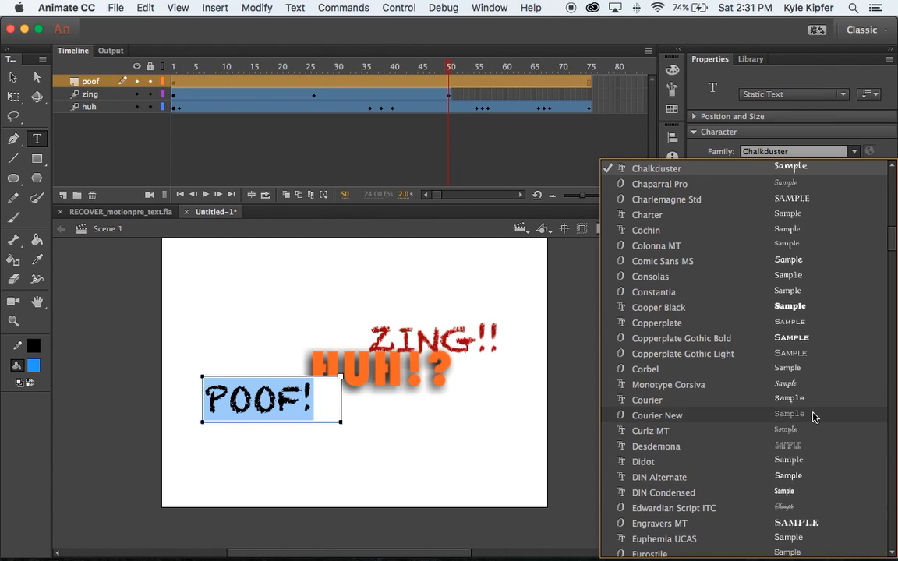
pyautogui.click(806, 313)
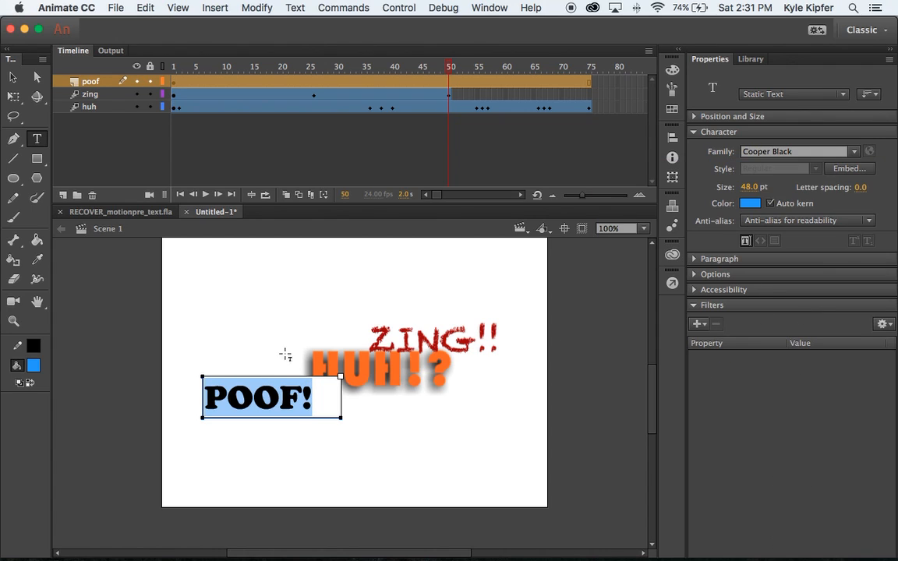
# Move the POOF! text slightly down, clear of HUH!?, and convert it to a movie clip symbol named poof.
pyautogui.click(13, 77)
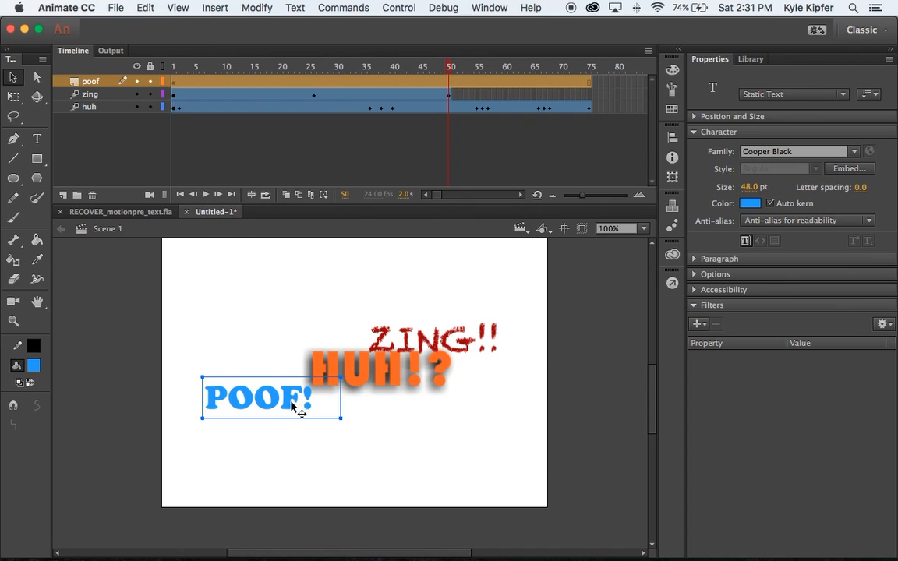
pyautogui.moveTo(292, 403); pyautogui.dragTo(294, 434)
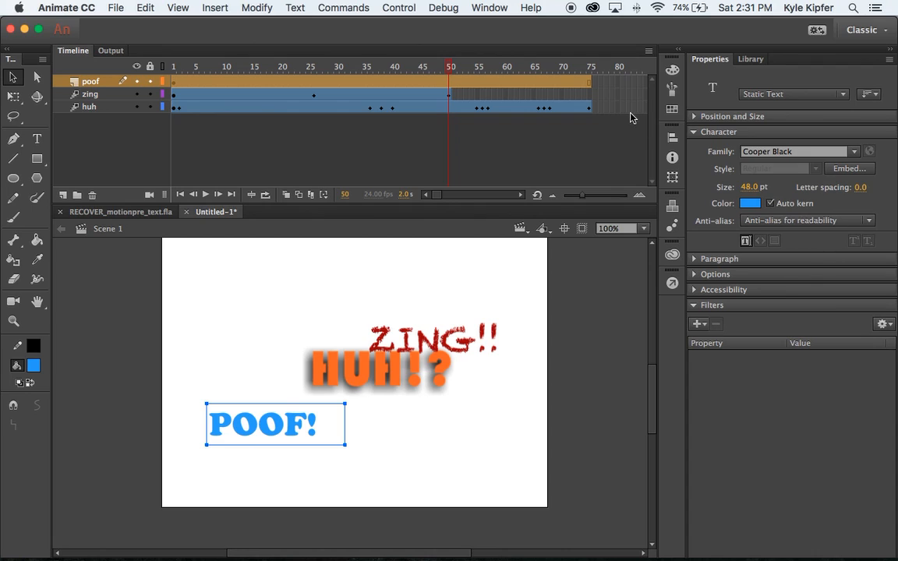
pyautogui.press('F8')
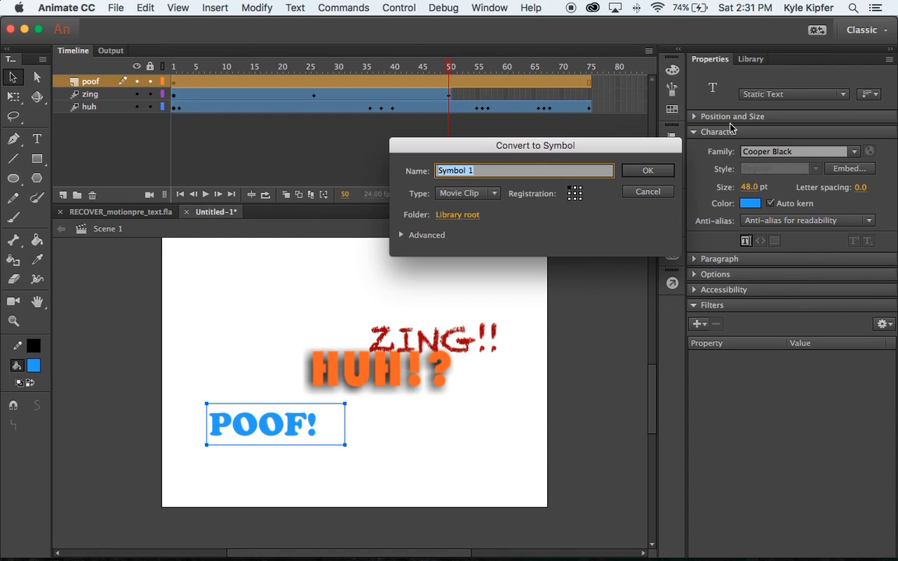
pyautogui.write('poof')
pyautogui.press('Return')
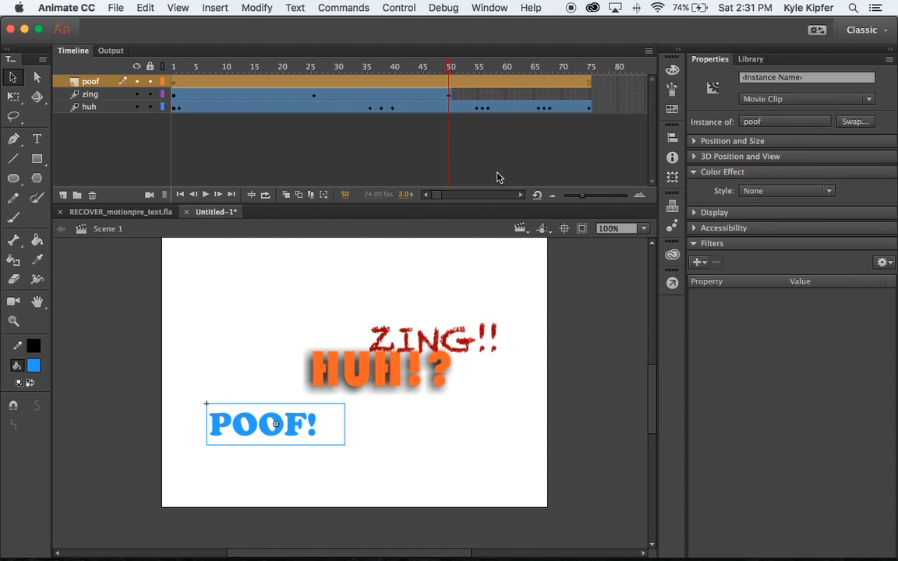
pyautogui.click(701, 262)
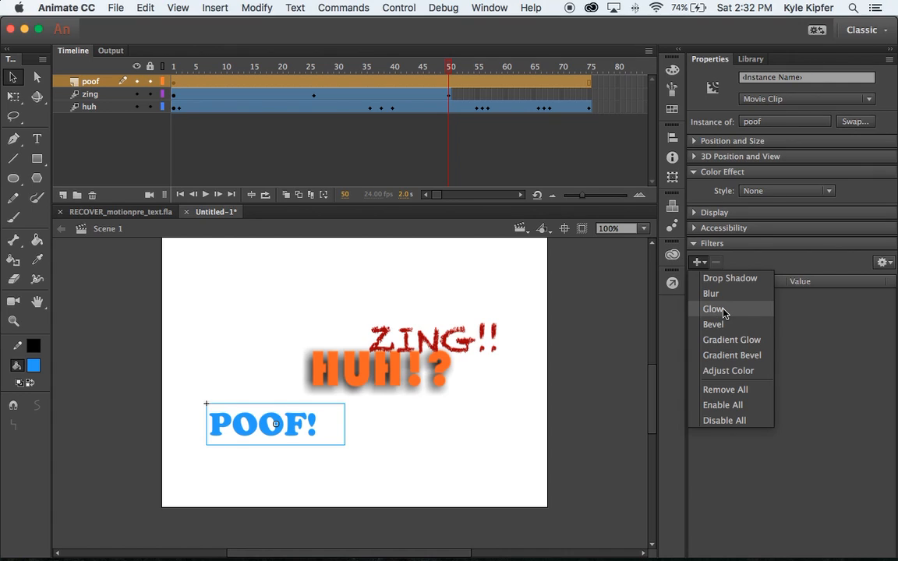
pyautogui.click(701, 262)
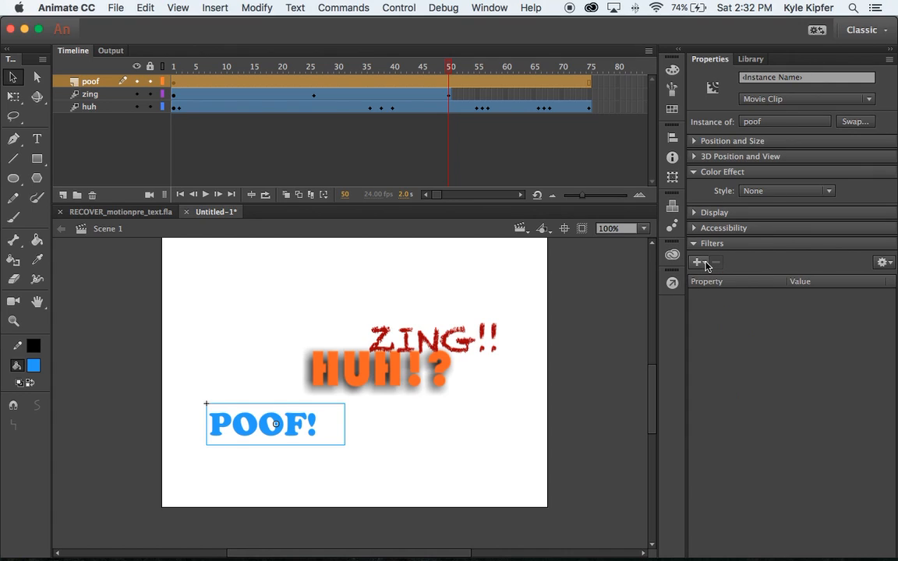
# Apply the smoke motion preset to the poof movie clip and test the movie.
pyautogui.click(672, 225)
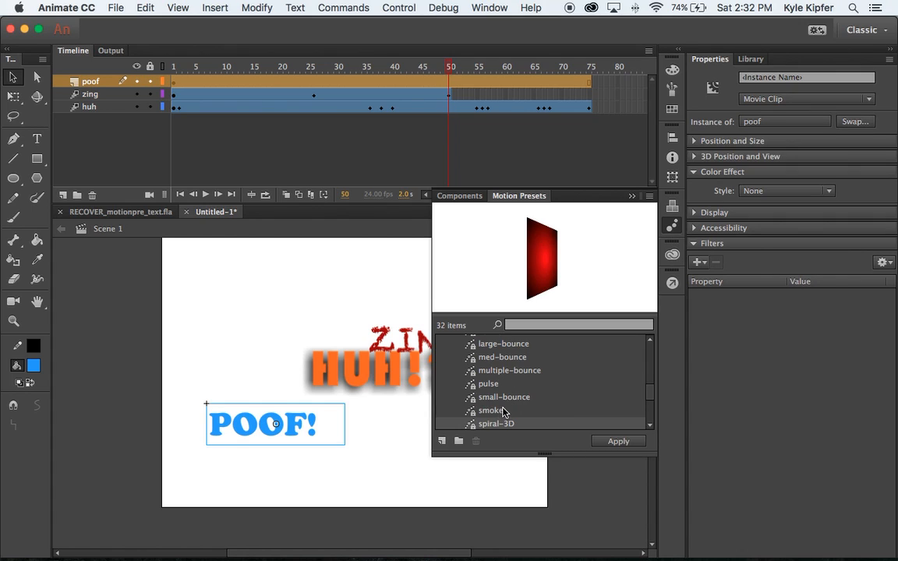
pyautogui.scroll(-1, 505, 385)
pyautogui.click(502, 371)
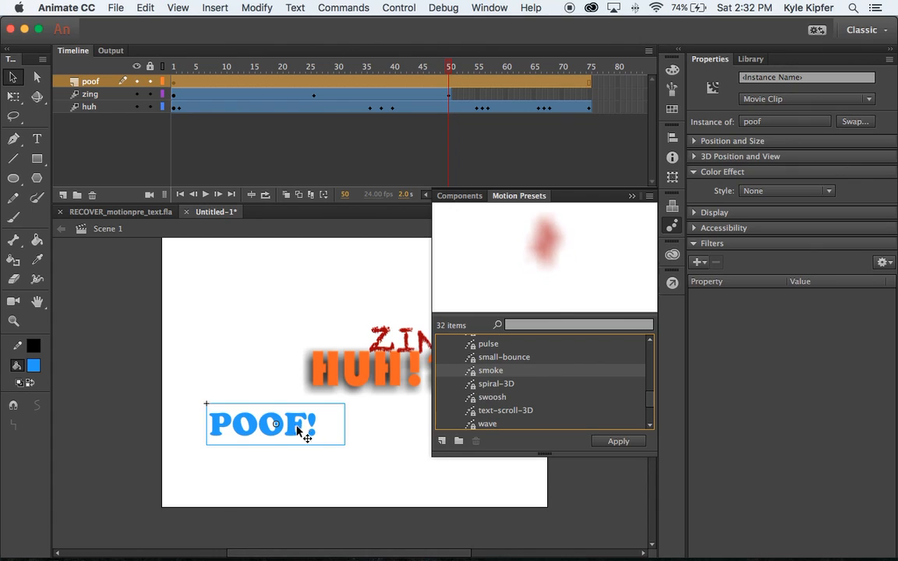
pyautogui.click(619, 441)
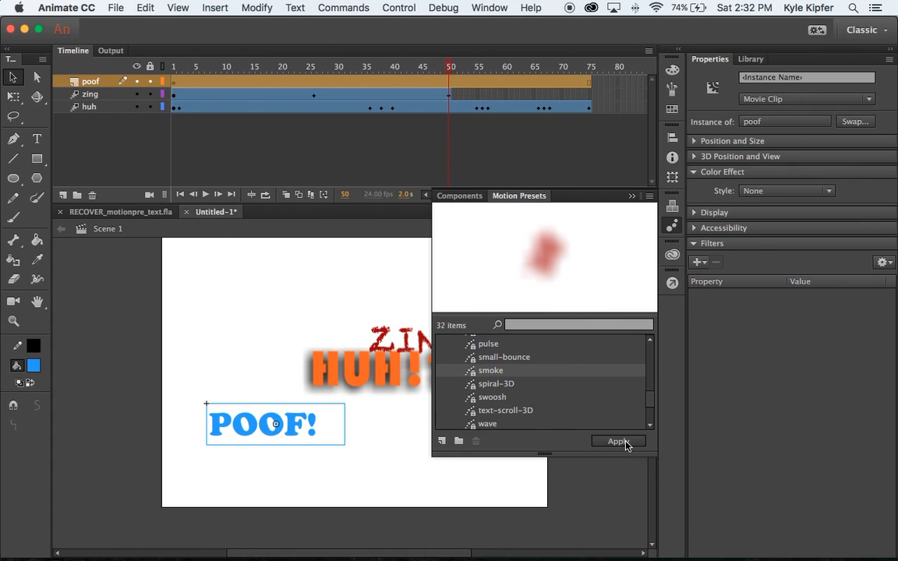
pyautogui.click(631, 196)
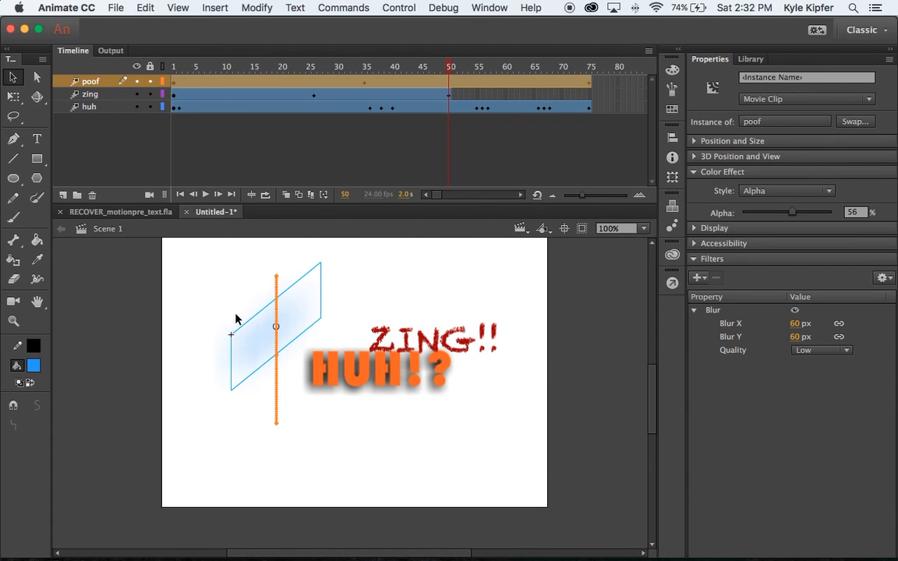
pyautogui.press('super+Return')
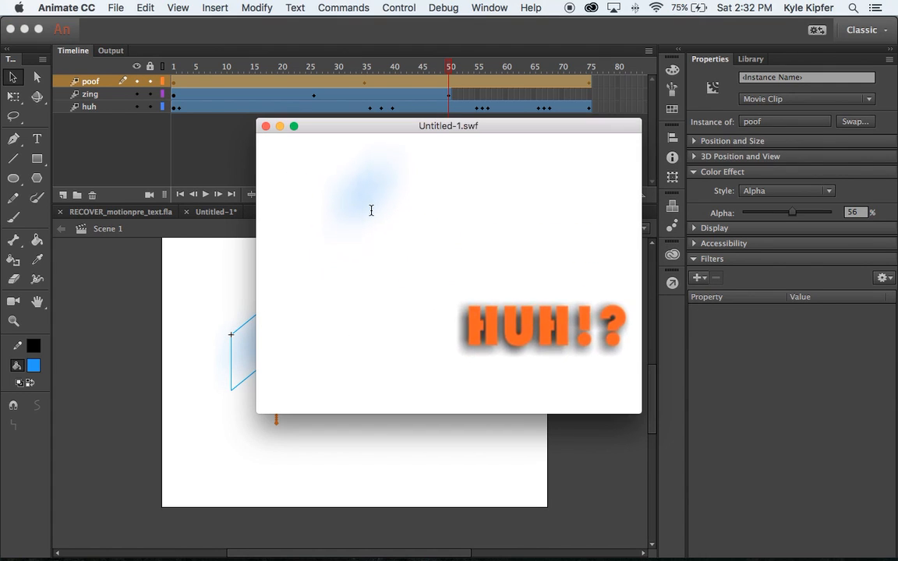
pyautogui.click(265, 126)
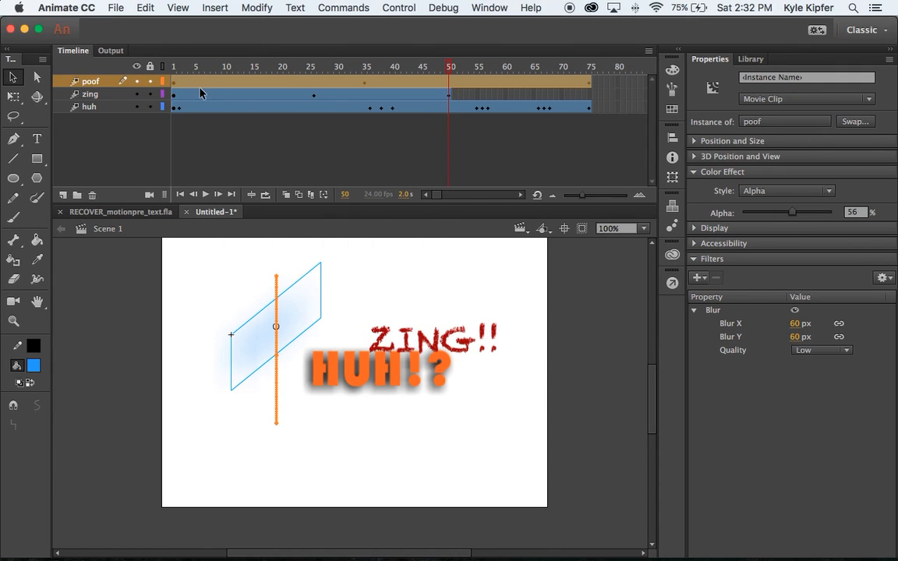
# Move the start of the poof layer's motion tween from frame 1 to frame 7.
pyautogui.click(193, 159)
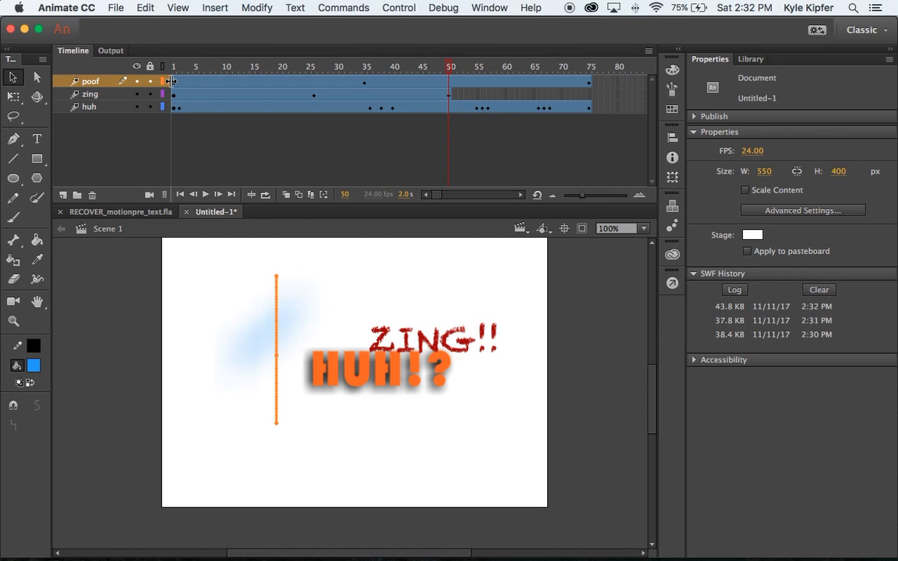
pyautogui.moveTo(170, 81)
pyautogui.mouseDown()
pyautogui.moveTo(189, 81)
pyautogui.moveTo(162, 81)
pyautogui.mouseUp()
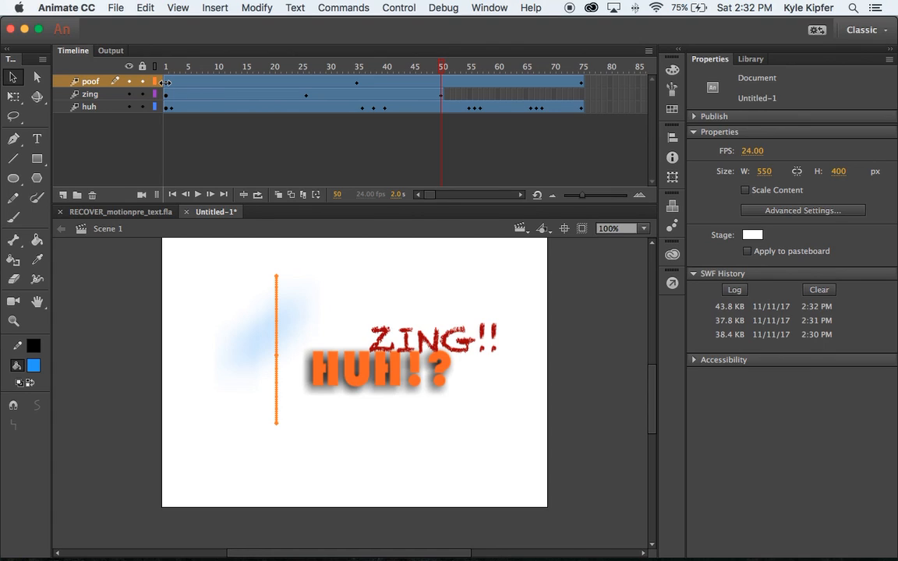
pyautogui.moveTo(165, 81); pyautogui.dragTo(203, 84)
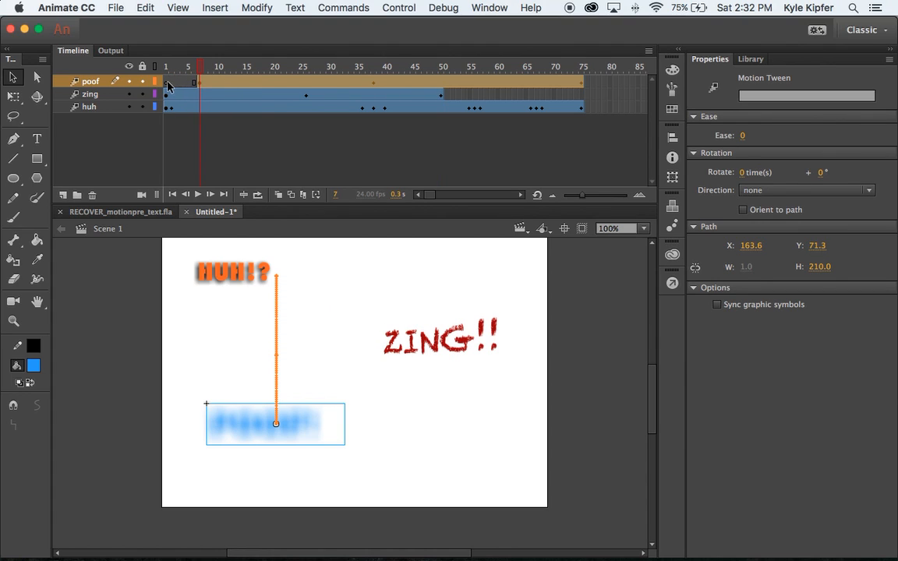
# Try to copy the poof layer's keyframe at frame 7 and paste it into frame 1.
pyautogui.click(166, 83)
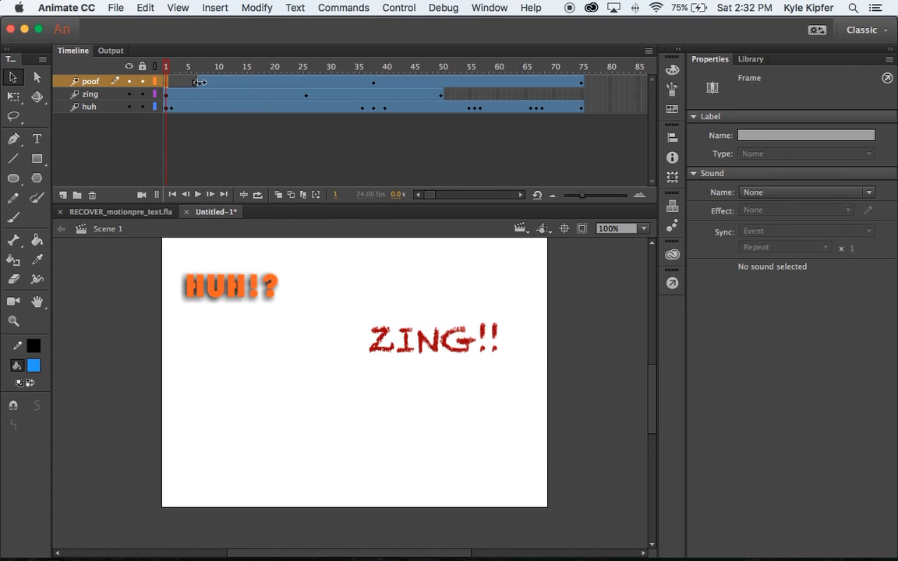
pyautogui.click(201, 83)
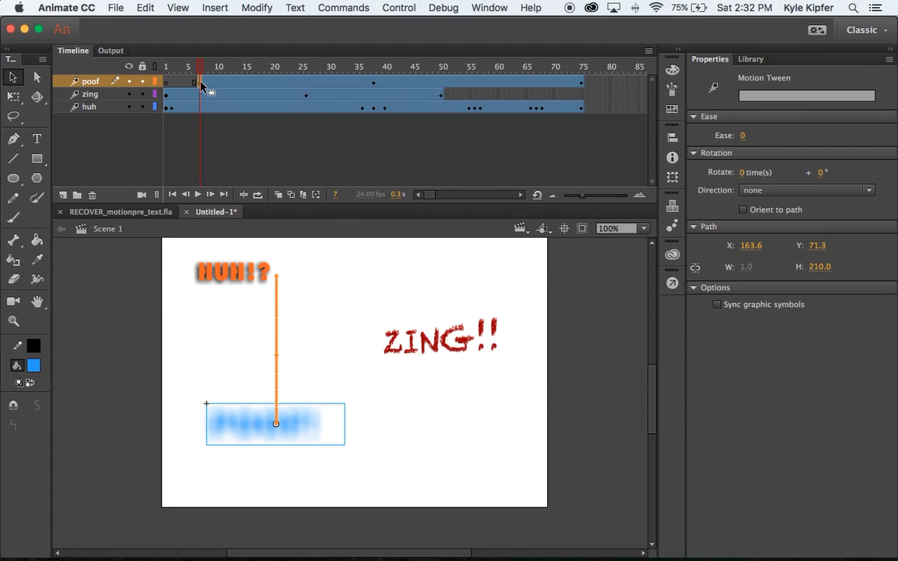
pyautogui.rightClick(201, 83)
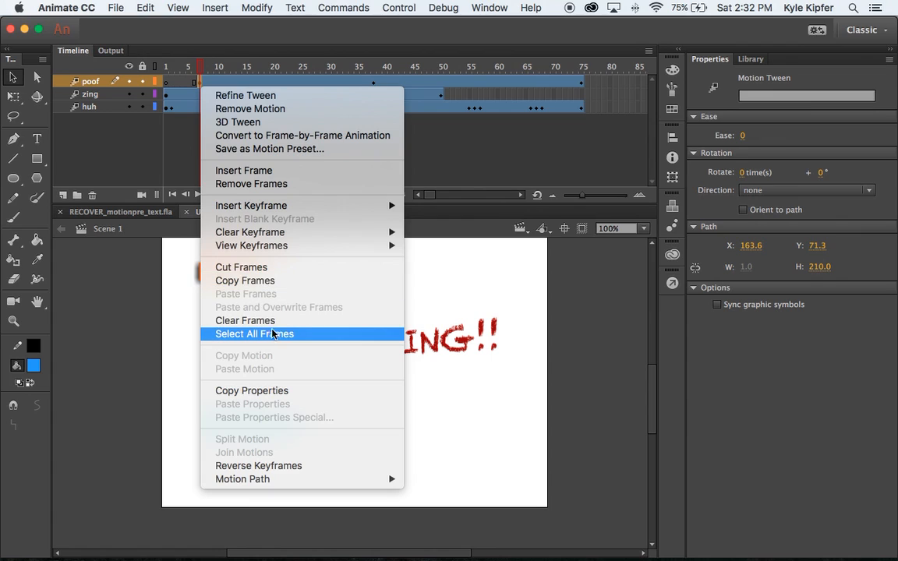
pyautogui.click(285, 280)
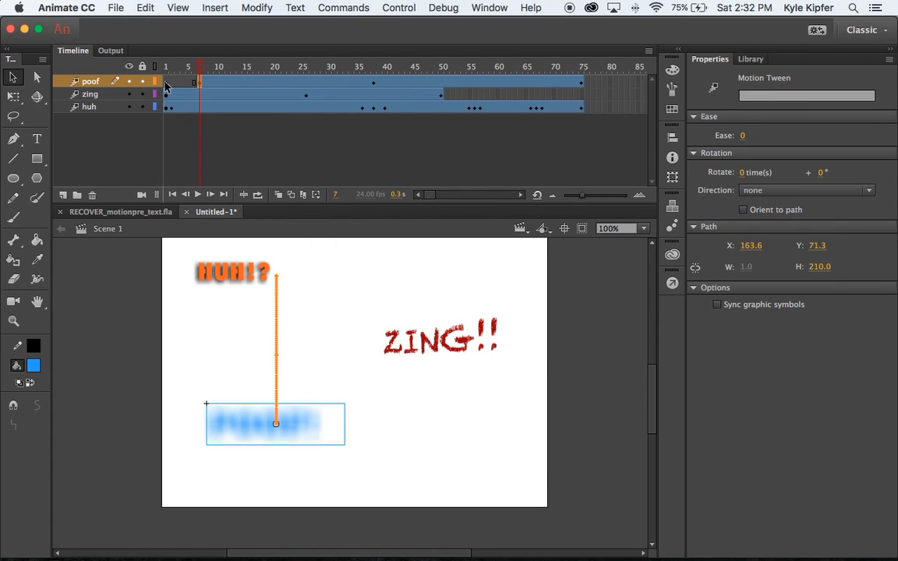
pyautogui.click(165, 82)
pyautogui.rightClick(165, 82)
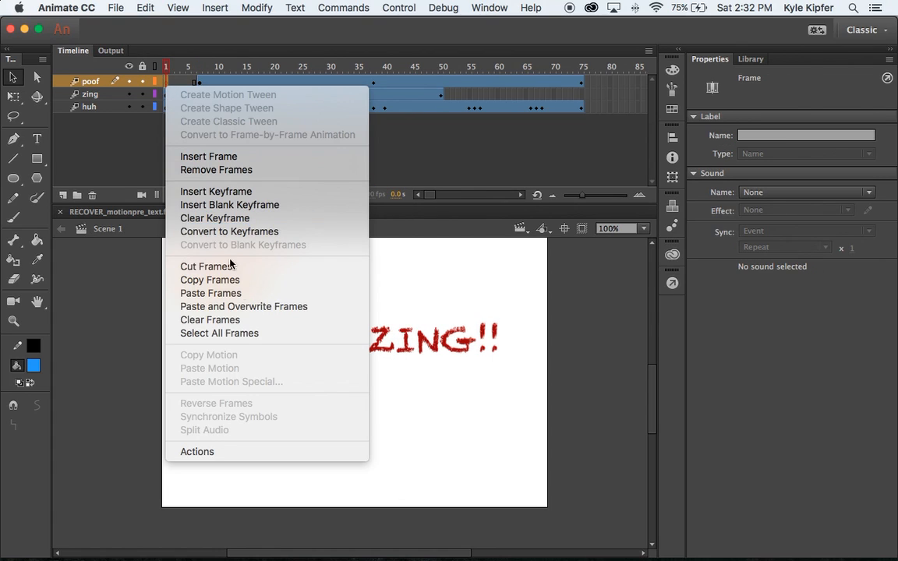
pyautogui.click(258, 293)
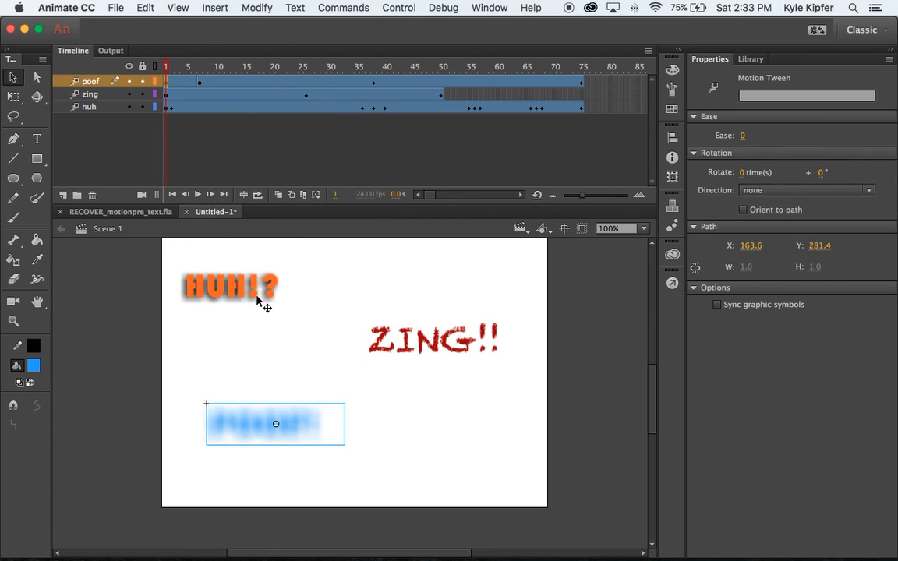
pyautogui.click(198, 82)
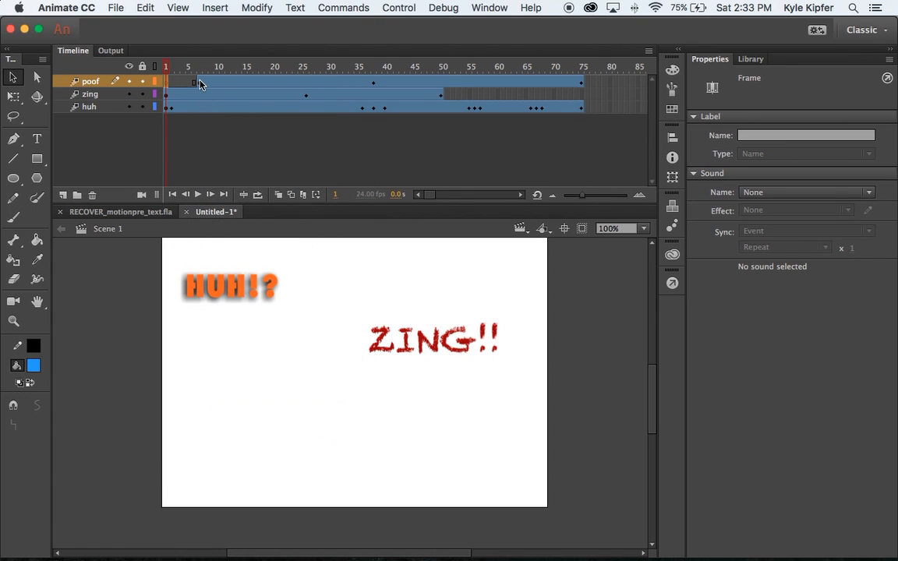
# Place an instance of the poof symbol from the library at frame 1, in the lower-left area of the stage.
pyautogui.click(751, 60)
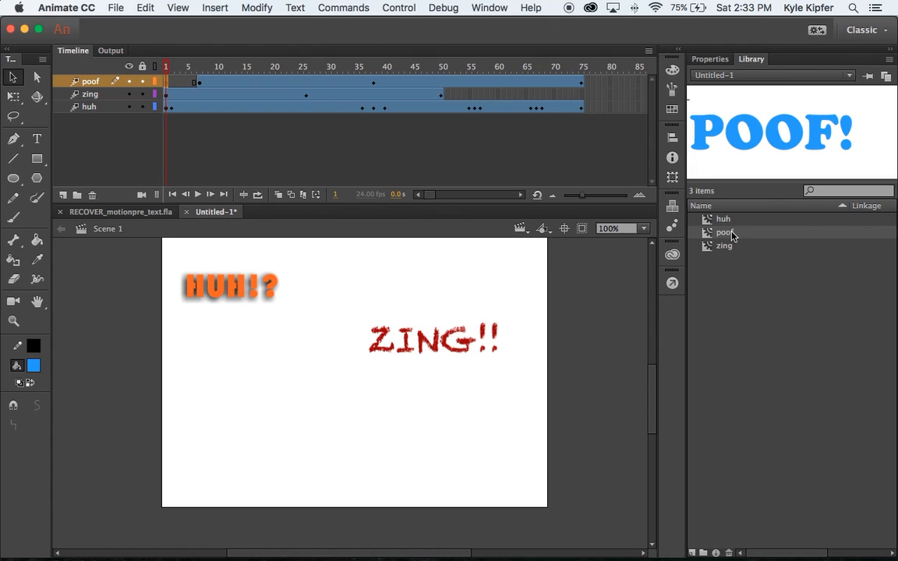
pyautogui.moveTo(731, 235); pyautogui.dragTo(283, 421)
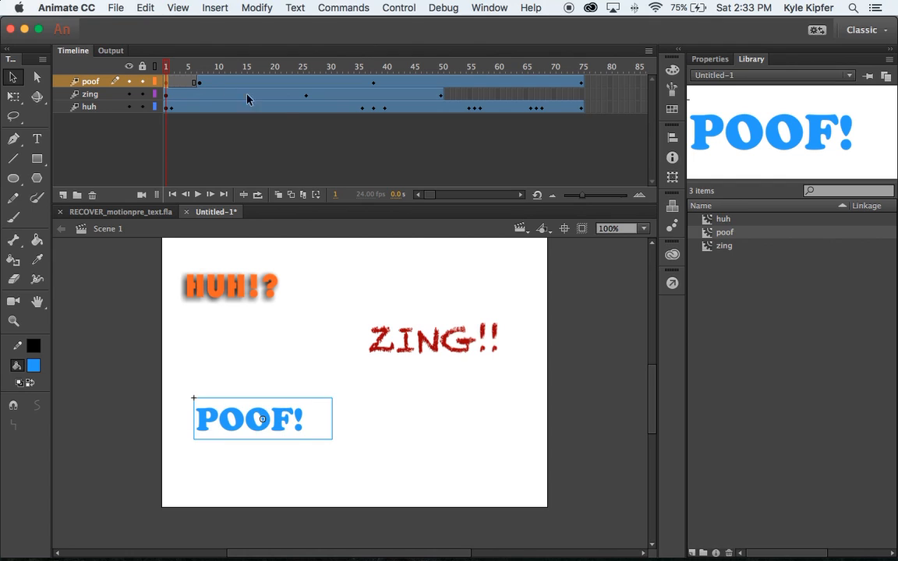
# Compare the POOF! instance with the tween's start at frame 7 and nudge it slightly right to line up with it.
pyautogui.moveTo(164, 69); pyautogui.dragTo(200, 64)
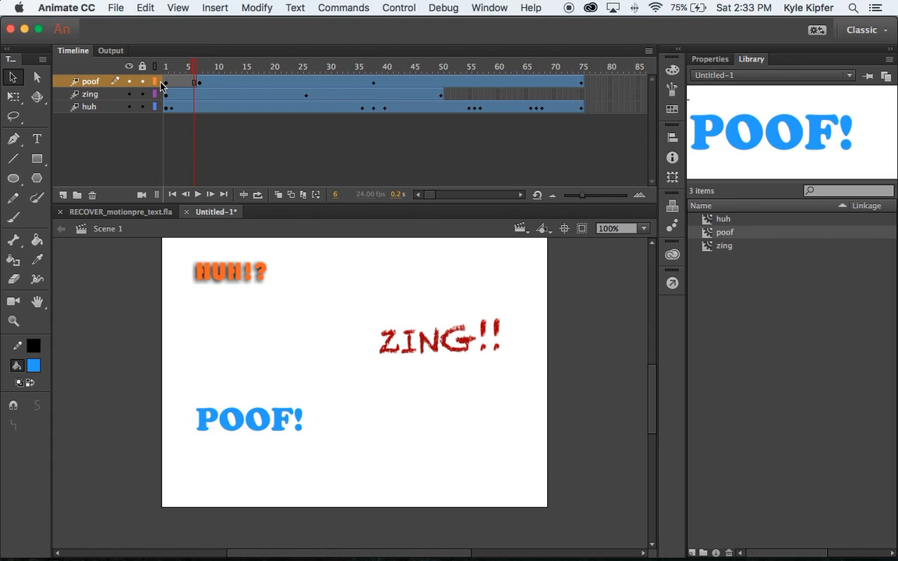
pyautogui.press('Right')
pyautogui.press('Right')
pyautogui.press('Right')
pyautogui.press('Right')
pyautogui.press('Right')
pyautogui.press('Right')
pyautogui.press('Right')
pyautogui.press('Right')
pyautogui.press('Right')
pyautogui.press('Right')
pyautogui.press('Right')
pyautogui.press('Right')
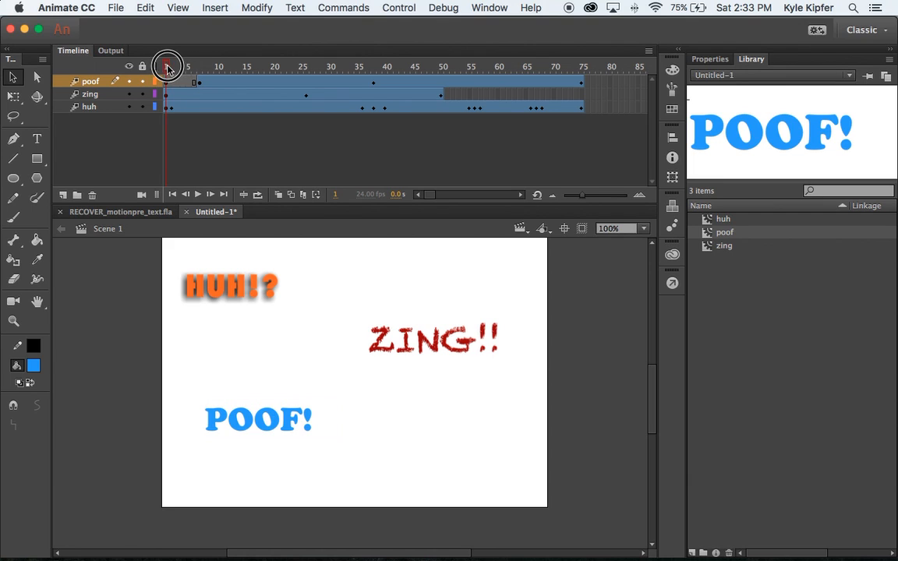
# Scrub from frame 7 back to frame 1 to check the POOF! alignment, and test the movie.
pyautogui.moveTo(197, 69); pyautogui.dragTo(170, 69)
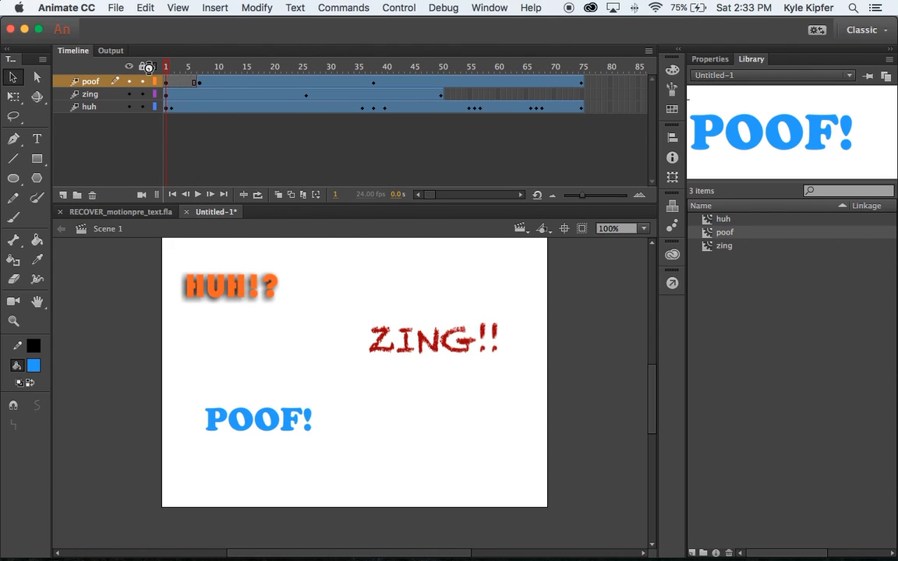
pyautogui.press('super+Return')
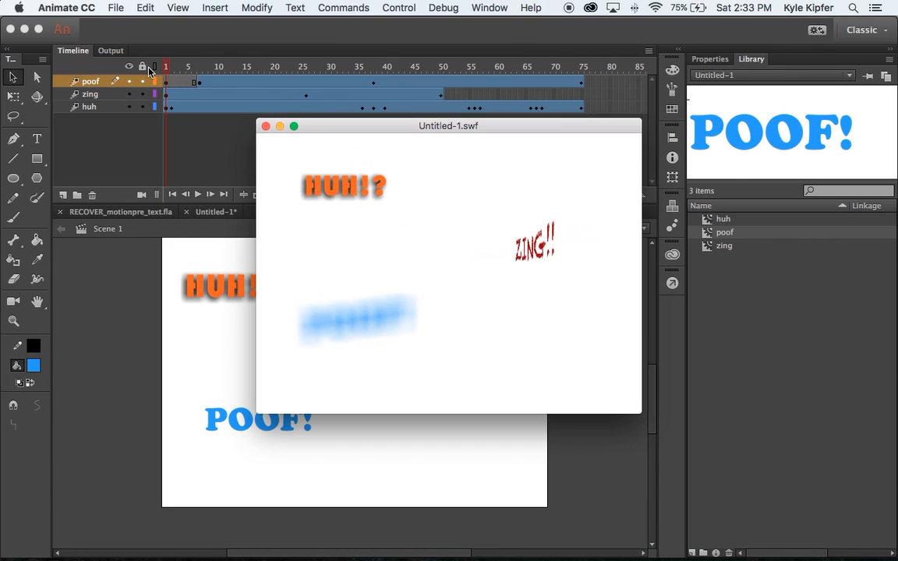
pyautogui.click(266, 127)
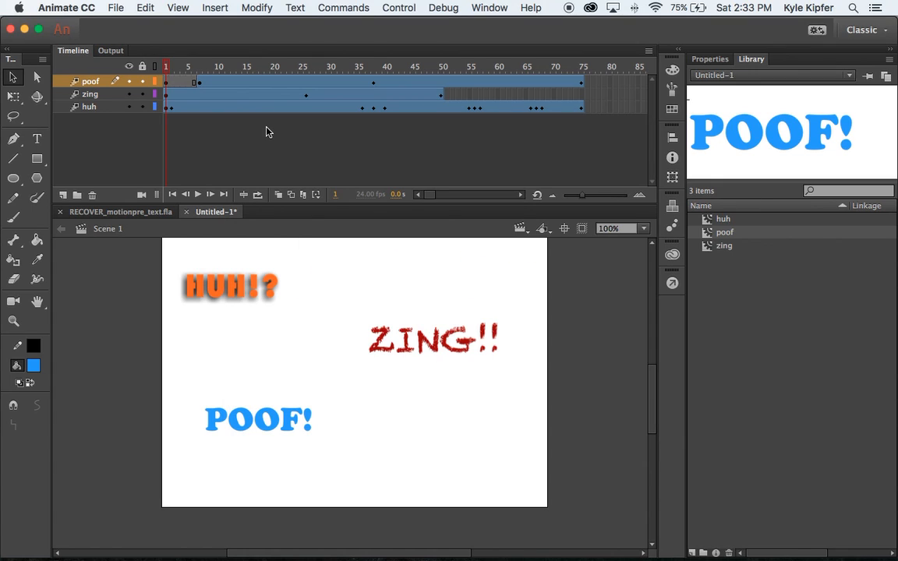
# Switch to the RECOVER_motionpre_text.fla document and test its movie.
pyautogui.click(138, 213)
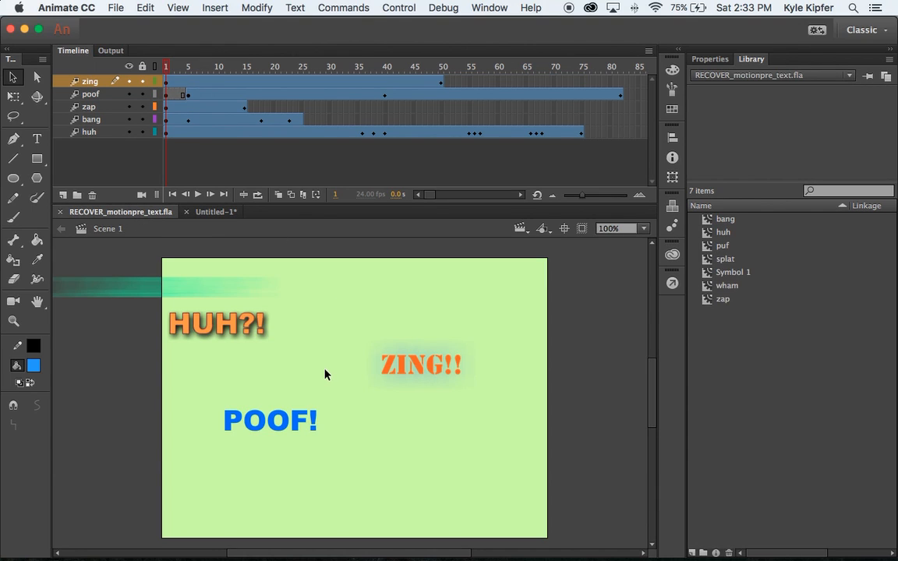
pyautogui.press('super+Return')
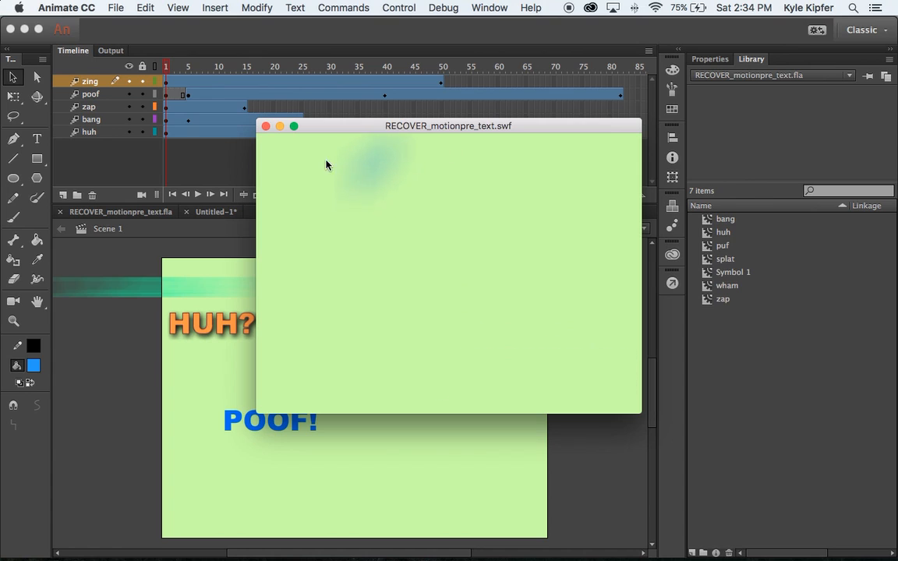
pyautogui.click(266, 126)
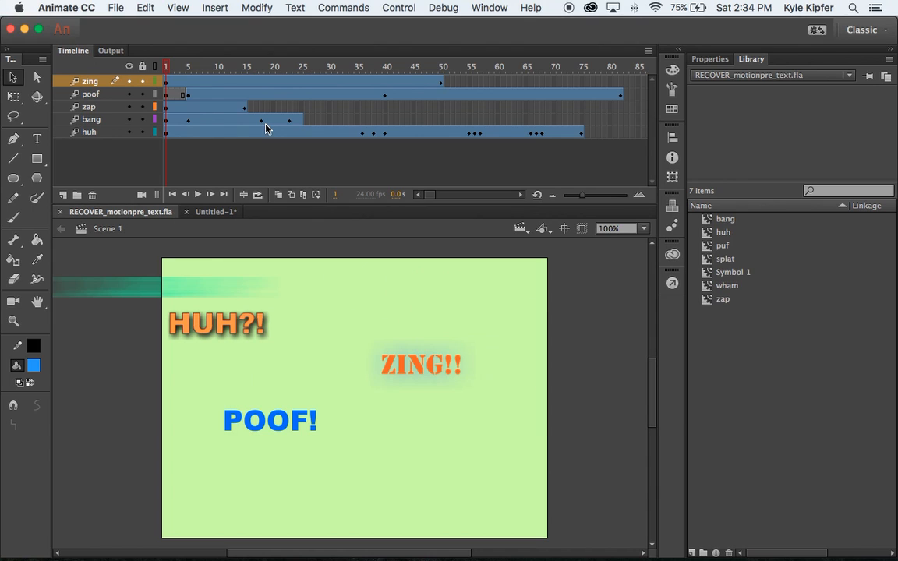